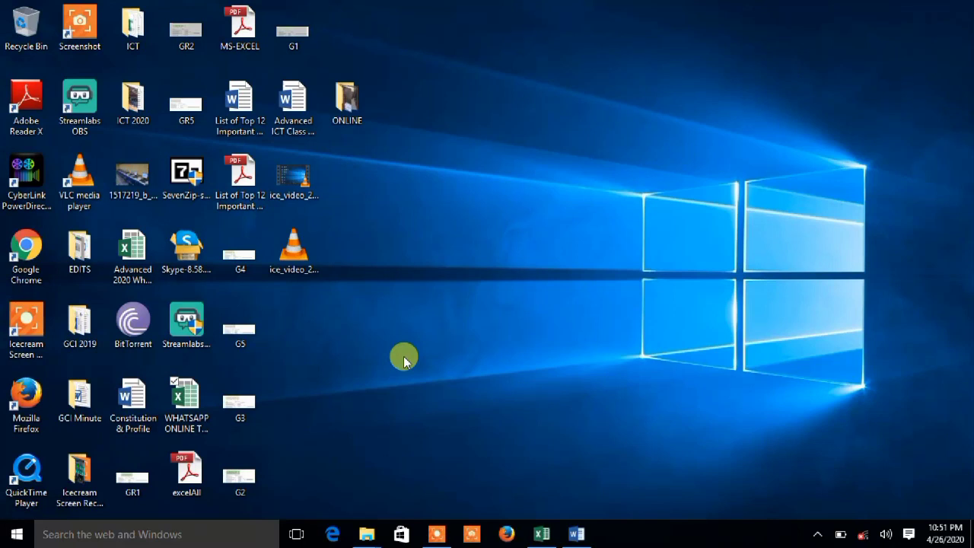
# Switch to the open Word document and advance the ruler's tab selector from center tab to the next tab type.
pyautogui.click(576, 533)
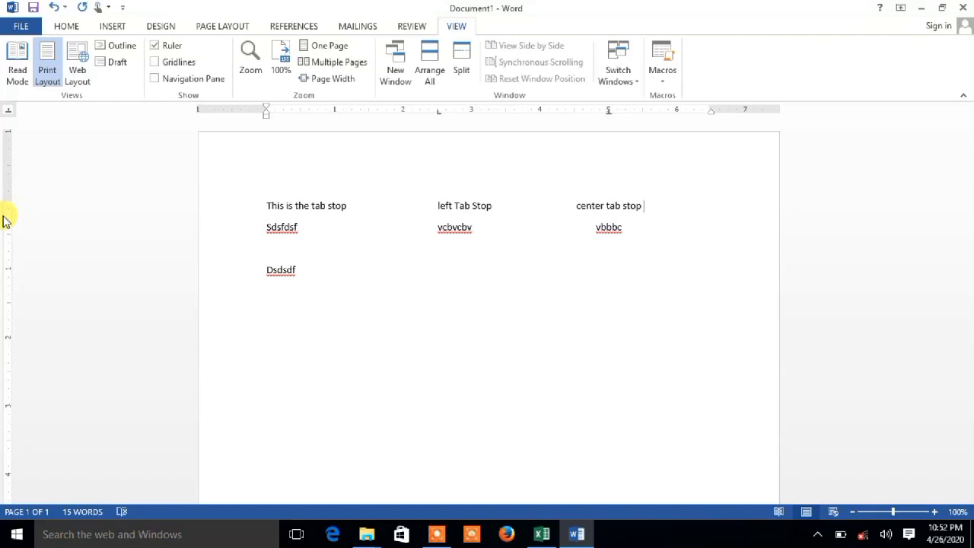
pyautogui.click(8, 111)
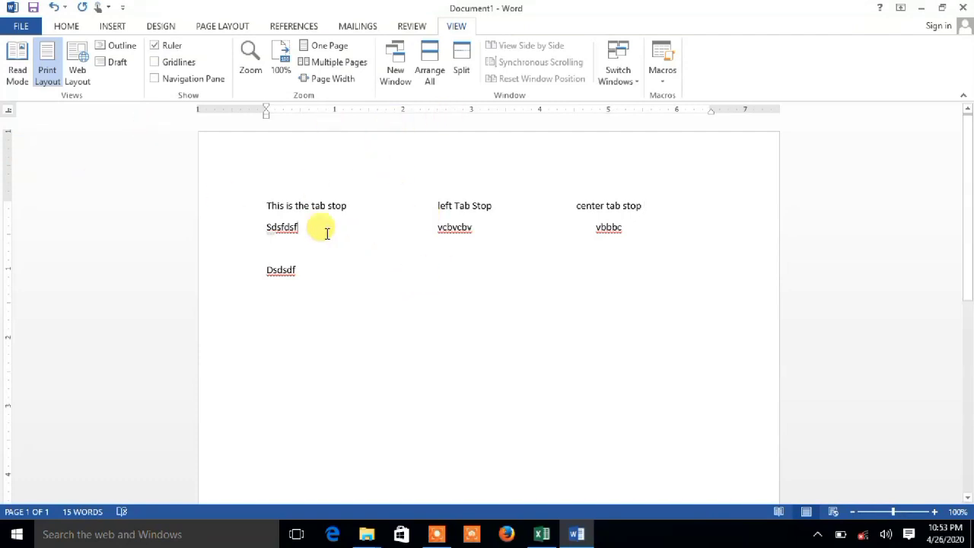
# Add a line below the "vbbbc" row with "Sdgggf" at the margin and "dgddfdfffdxgsgdsfdfdf" at the left tab stop.
pyautogui.click(638, 226)
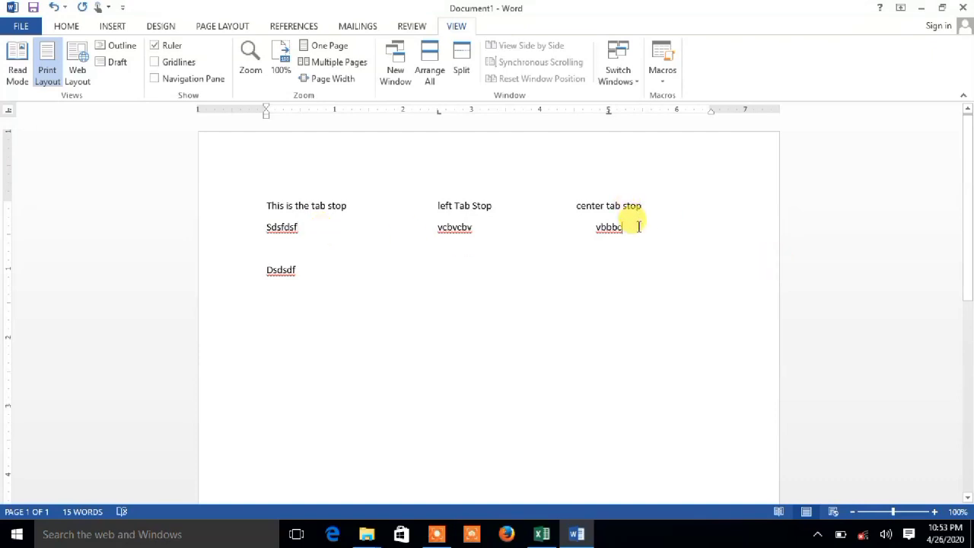
pyautogui.press('Return')
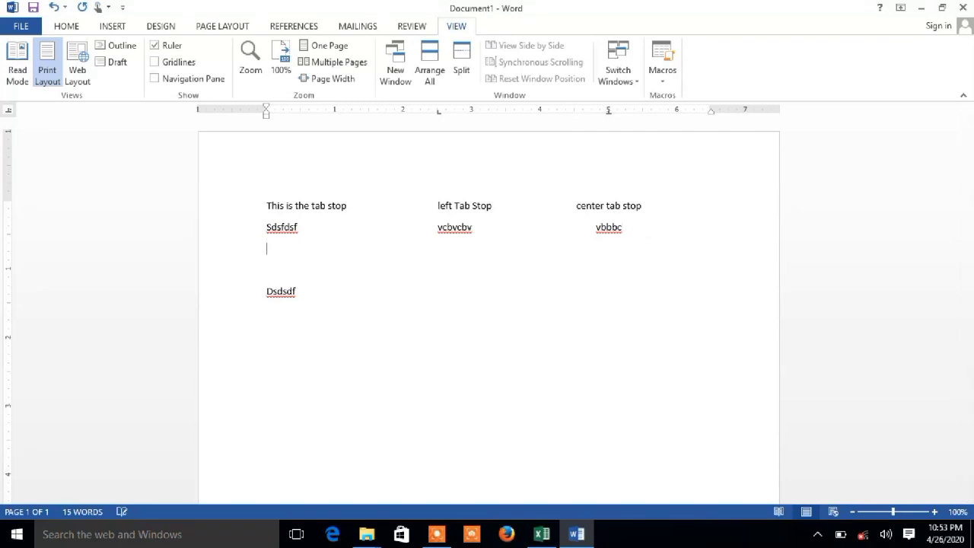
pyautogui.write('sdgggf')
pyautogui.press('Tab')
pyautogui.write('dgddfdfffd')
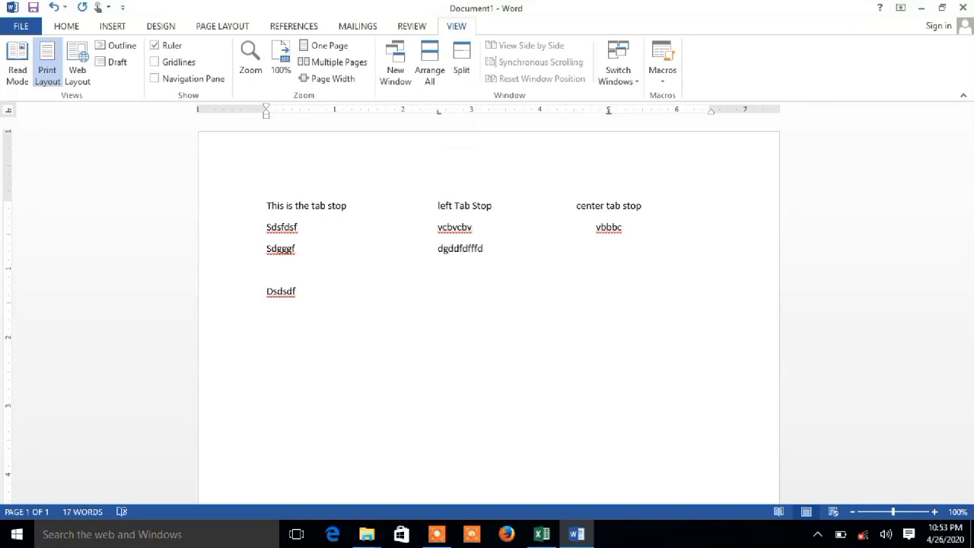
pyautogui.write('xgsgdsfdfdf')
# Enter "ddgdgfdfgdsdgddgdgd" at the center tab stop of the new line.
pyautogui.press('Tab')
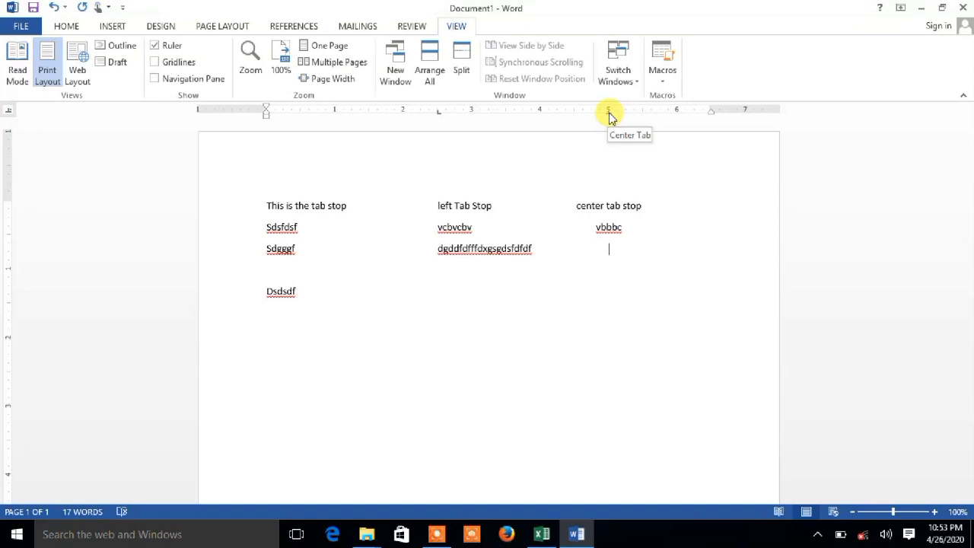
pyautogui.write('ddgdgfdfgdsdgd')
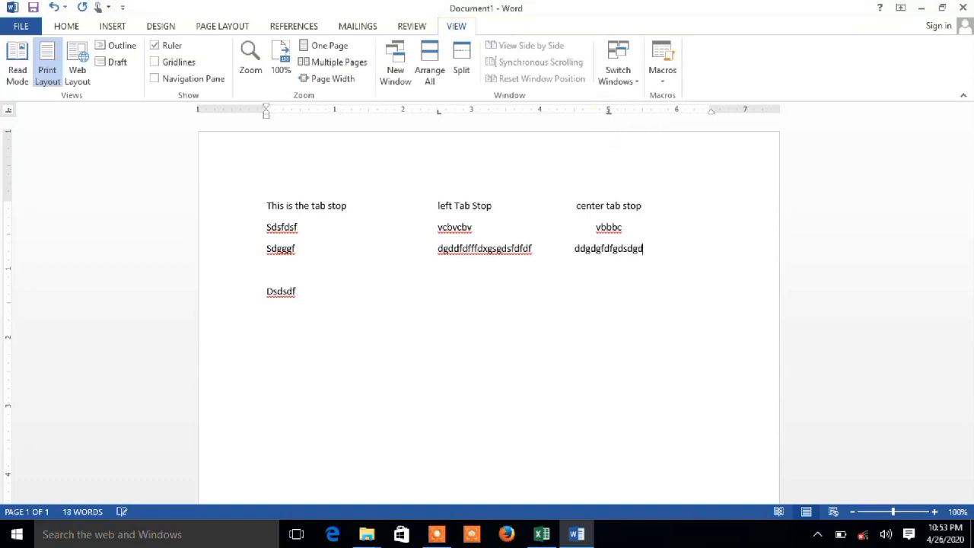
pyautogui.write('dgdgd')
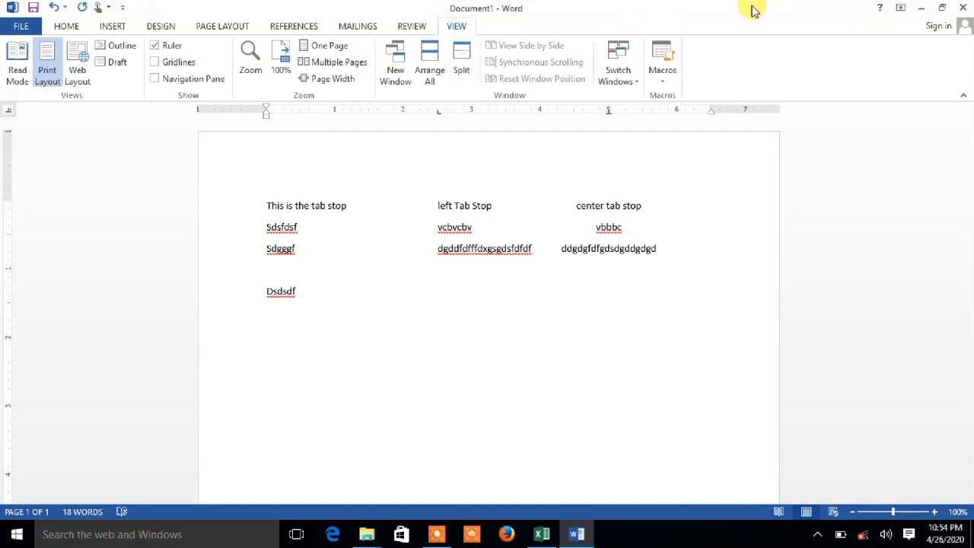
# Minimize the current document and start Word 2013 again with a new blank document.
pyautogui.click(919, 8)
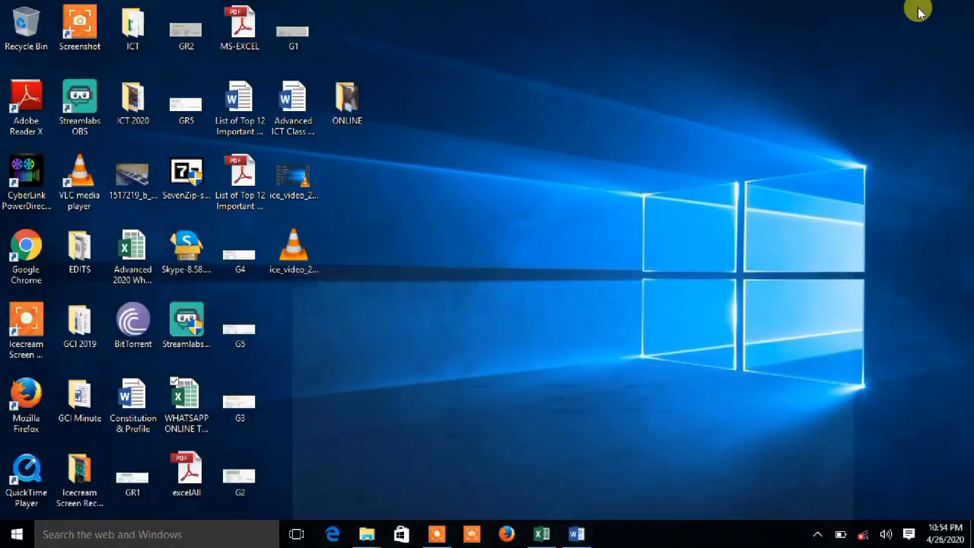
pyautogui.click(13, 534)
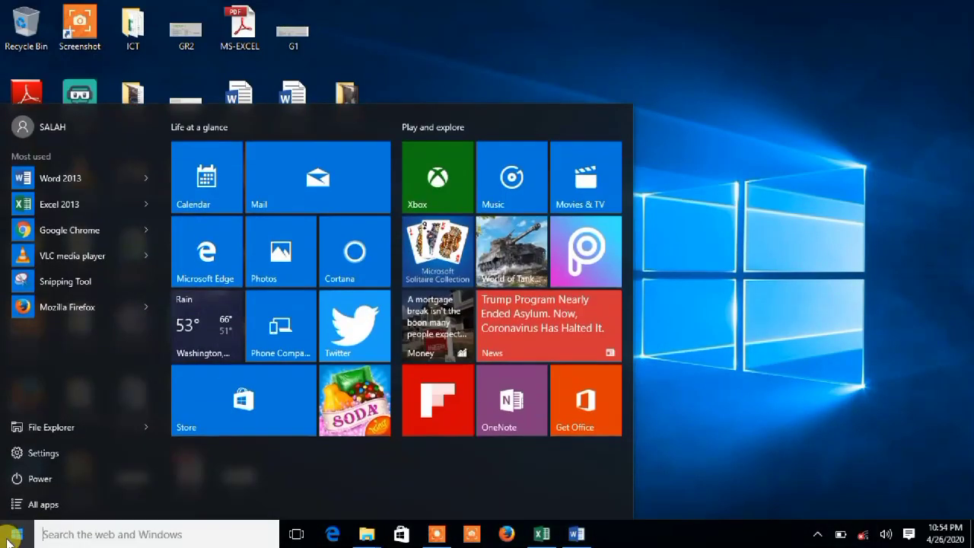
pyautogui.click(55, 179)
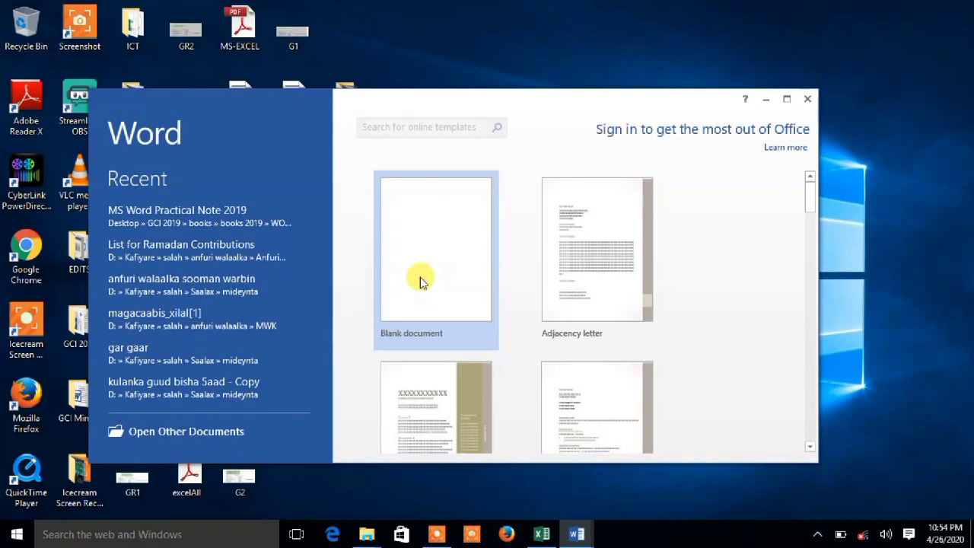
pyautogui.click(420, 278)
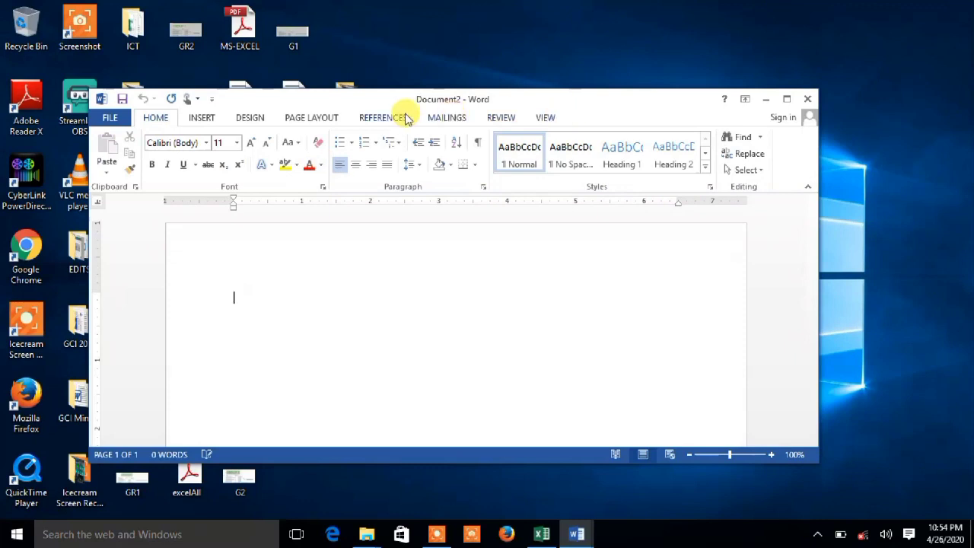
# Hide the ruler, maximize the document window and show the ruler again.
pyautogui.click(535, 121)
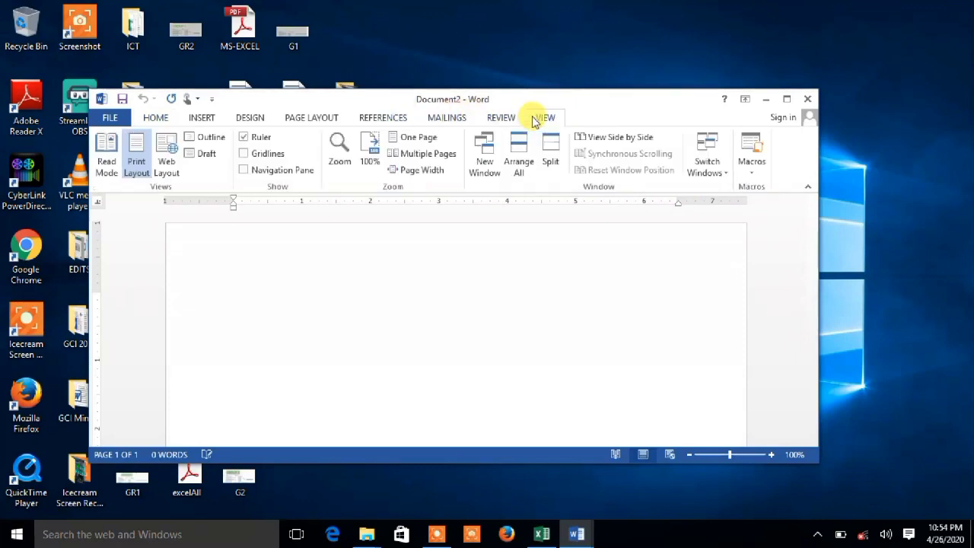
pyautogui.click(261, 136)
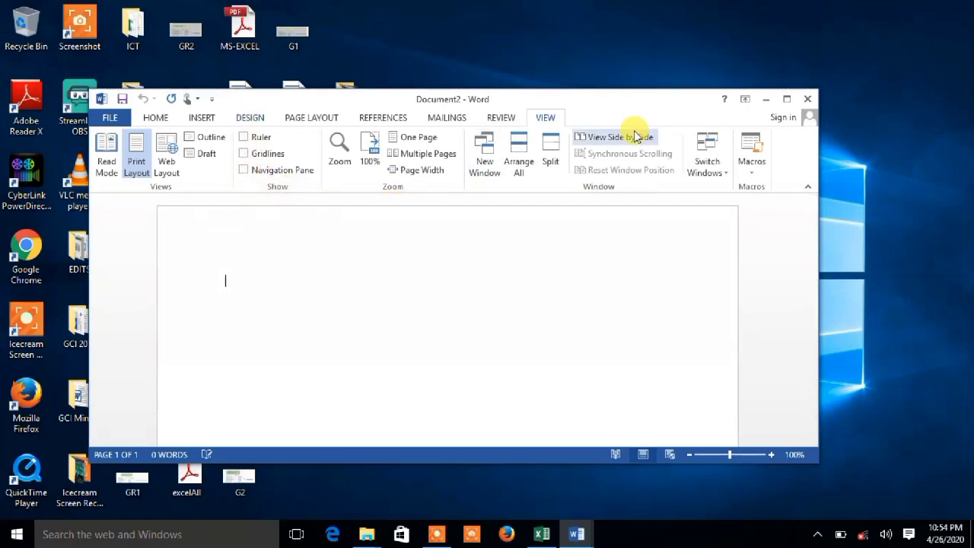
pyautogui.click(786, 99)
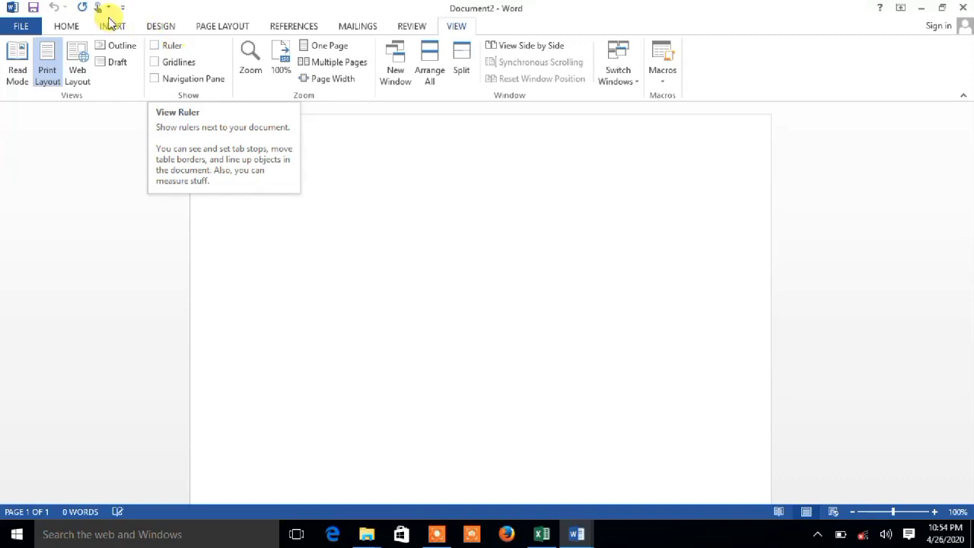
pyautogui.click(156, 45)
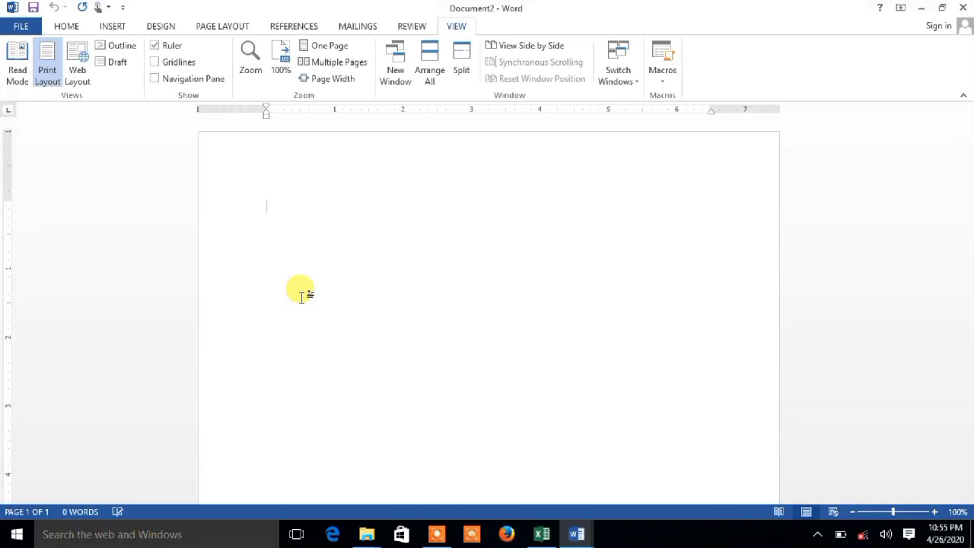
# Enter a first name on the first line, followed by a tab, and set a left tab stop at about 1.5 on the ruler.
pyautogui.write('sala')
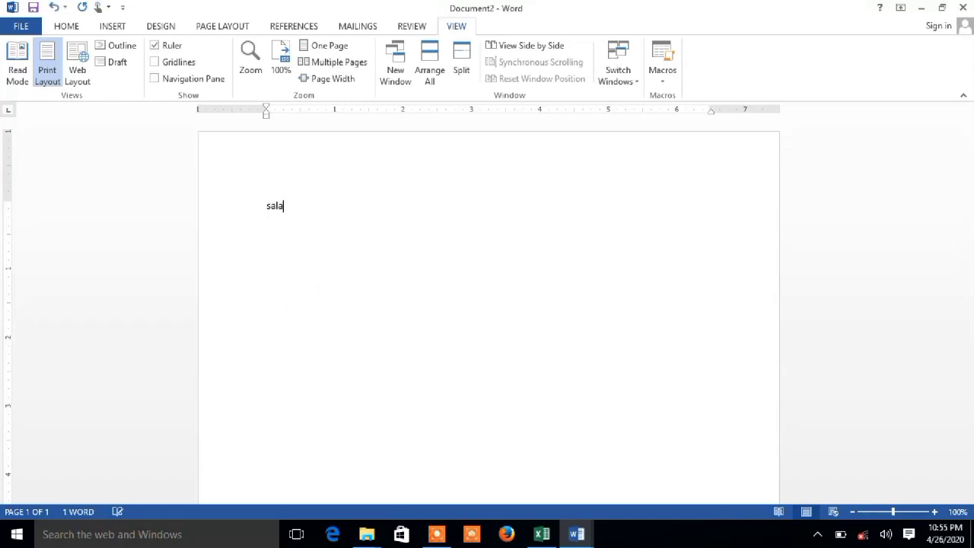
pyautogui.write('h')
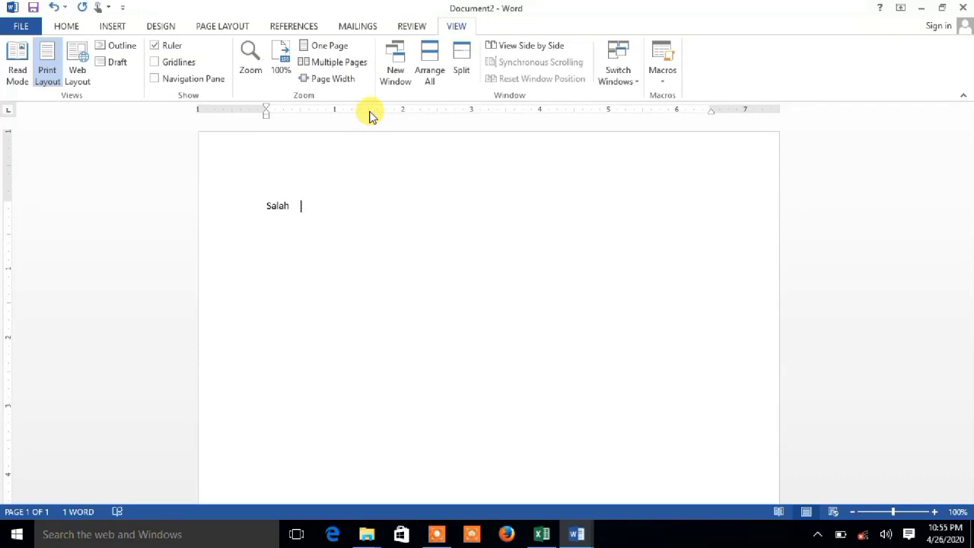
pyautogui.click(370, 111)
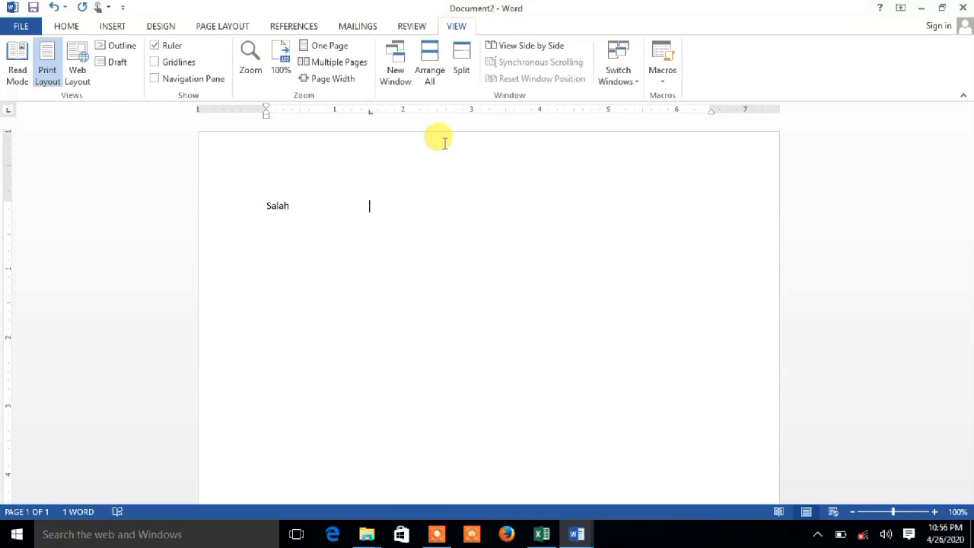
# Enter "faddfdsfddfdffdffdfds" at the left tab stop and "dsgsdgdggsfsf" at a center tab stop at about 4.5 on the ruler.
pyautogui.write('faddfdsfddfdffdffdfds')
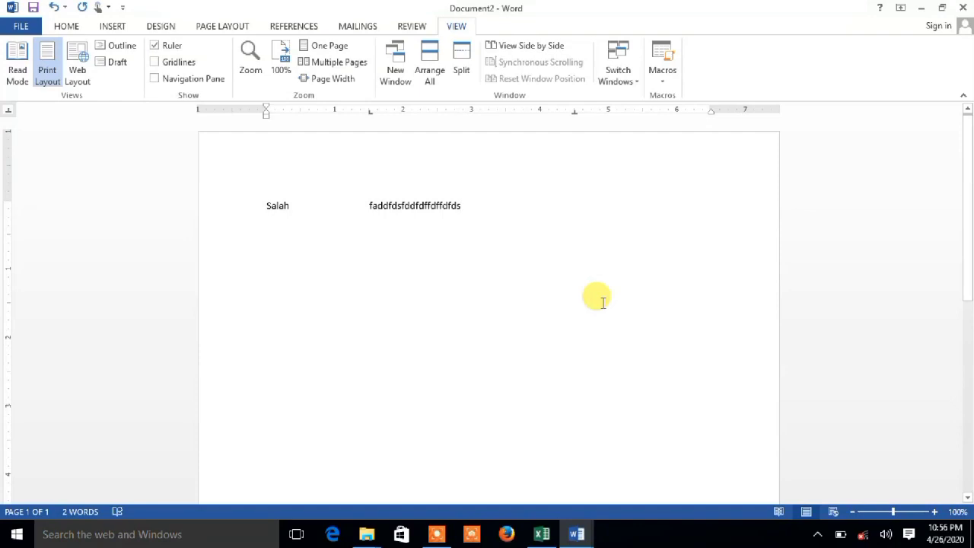
pyautogui.press('Tab')
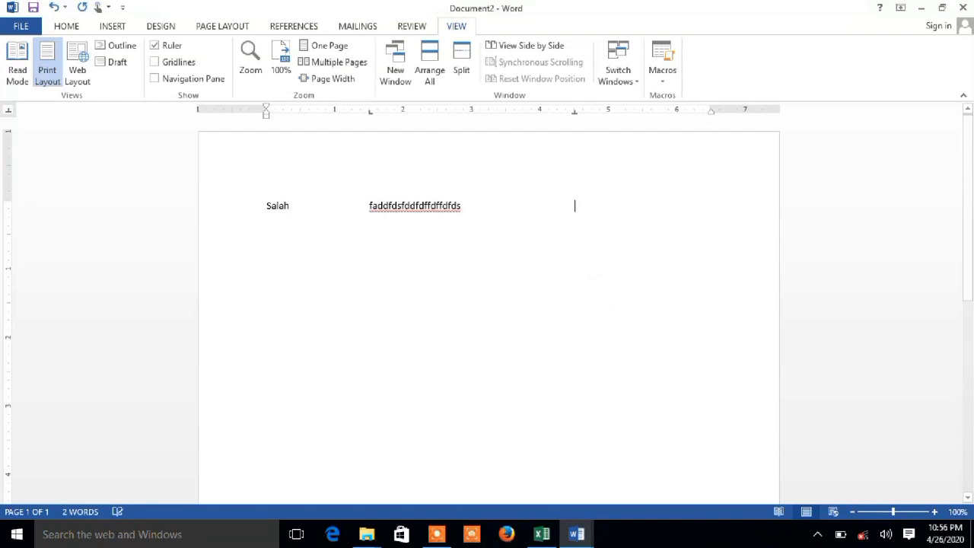
pyautogui.write('dsgsdgdggsfsf')
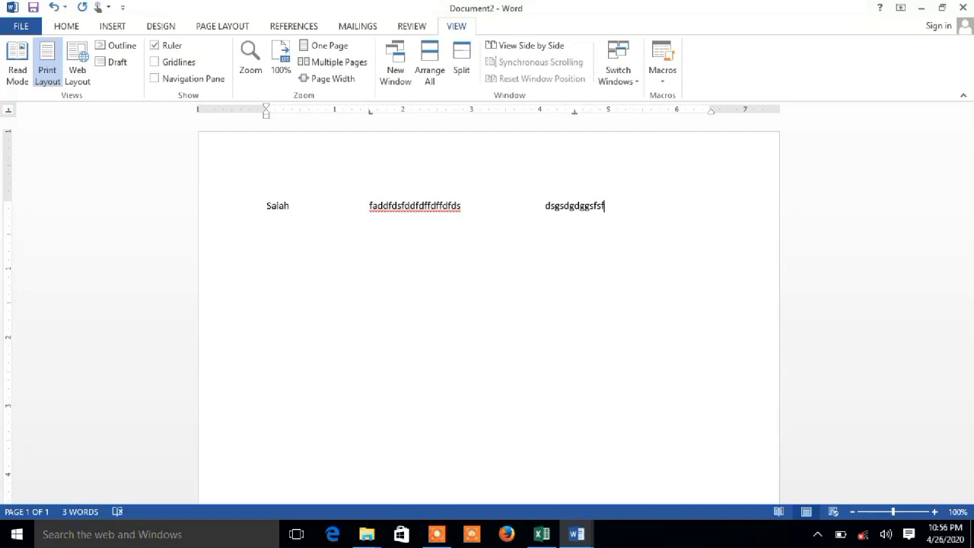
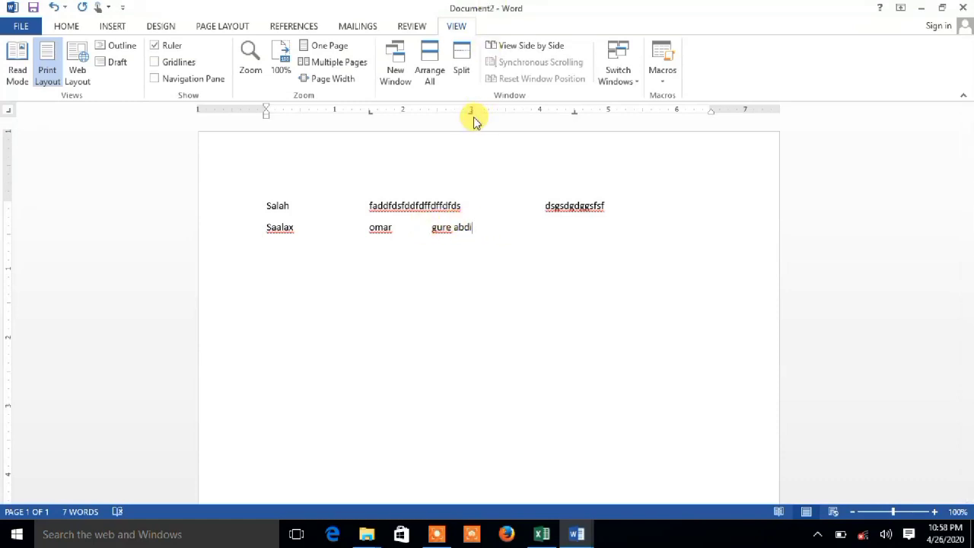
# Enter "dgdgdfg" at the second line's center tab stop and add a decimal tab stop at about 5.75 on the ruler.
pyautogui.press('Tab')
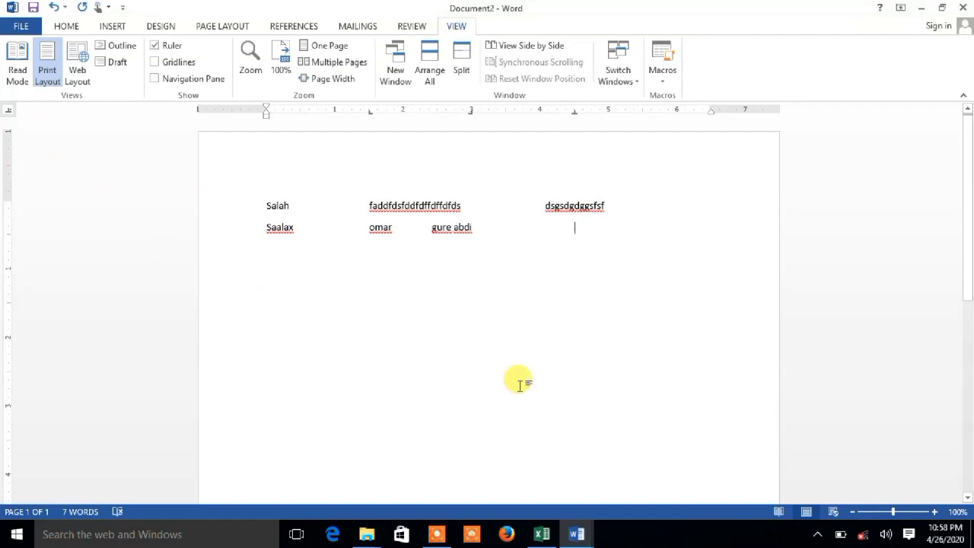
pyautogui.write('dgdgdfg')
pyautogui.press('Tab')
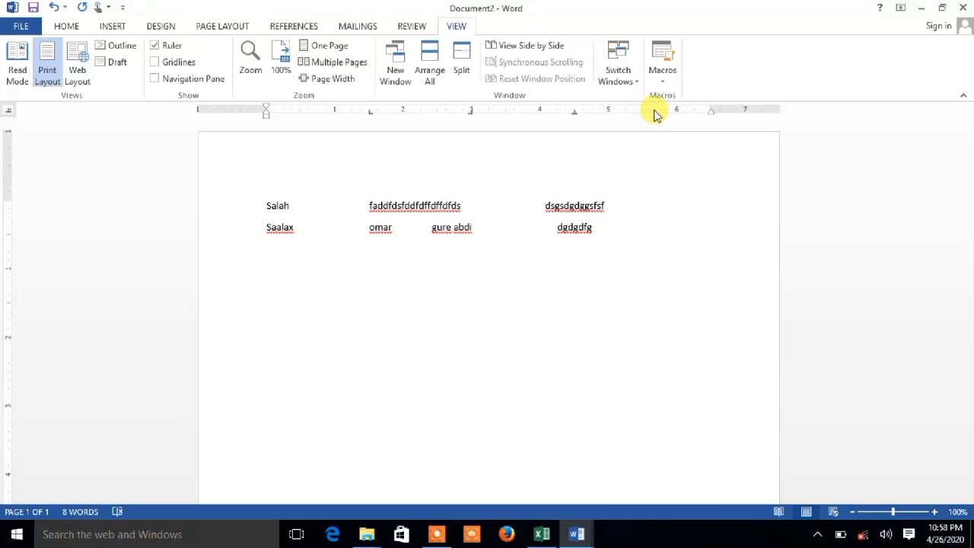
pyautogui.press('Tab')
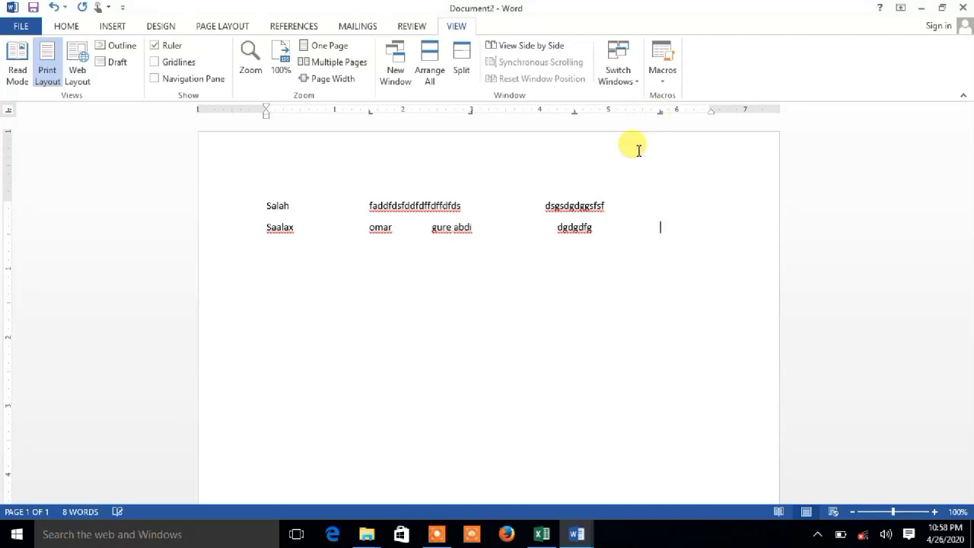
pyautogui.press('Return')
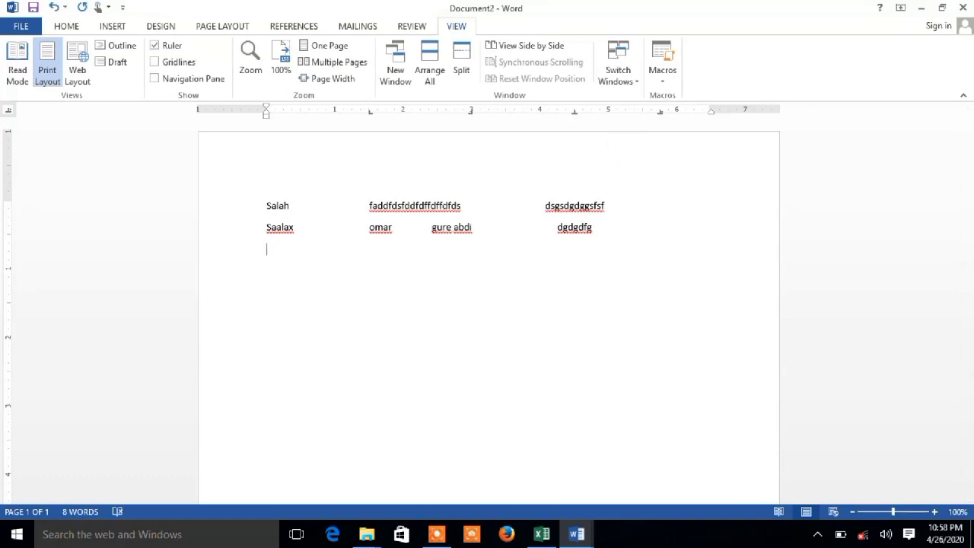
# Fill the third line with "gsafgaf", "DGDGHFG", "FDGD" and "DGHDGHD" at successive tab stops, ending with a tab to the decimal stop.
pyautogui.write('gsafgaf')
pyautogui.press('Tab')
pyautogui.write('DGDGHFG')
pyautogui.press('Tab')
pyautogui.write('FDGD')
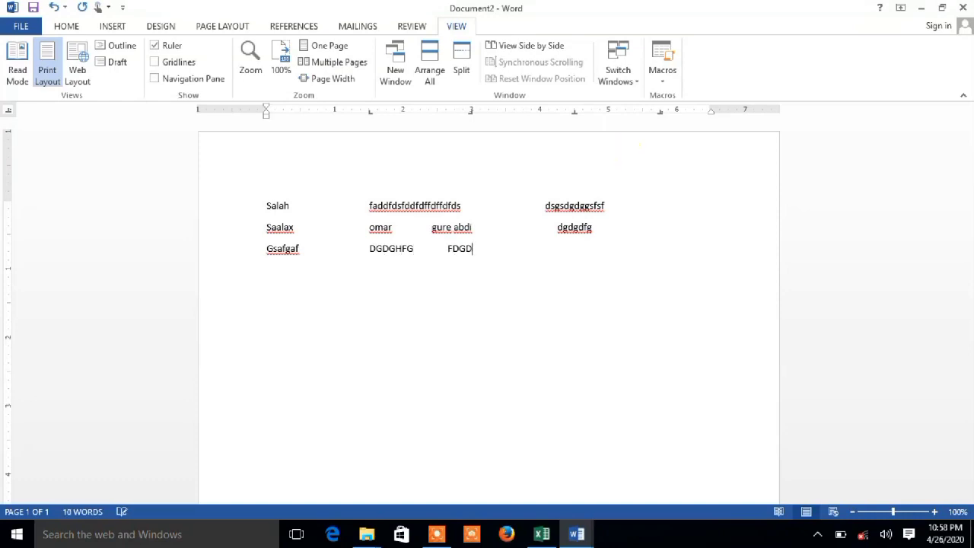
pyautogui.press('Tab')
pyautogui.write('DGHDGHD')
pyautogui.press('Tab')
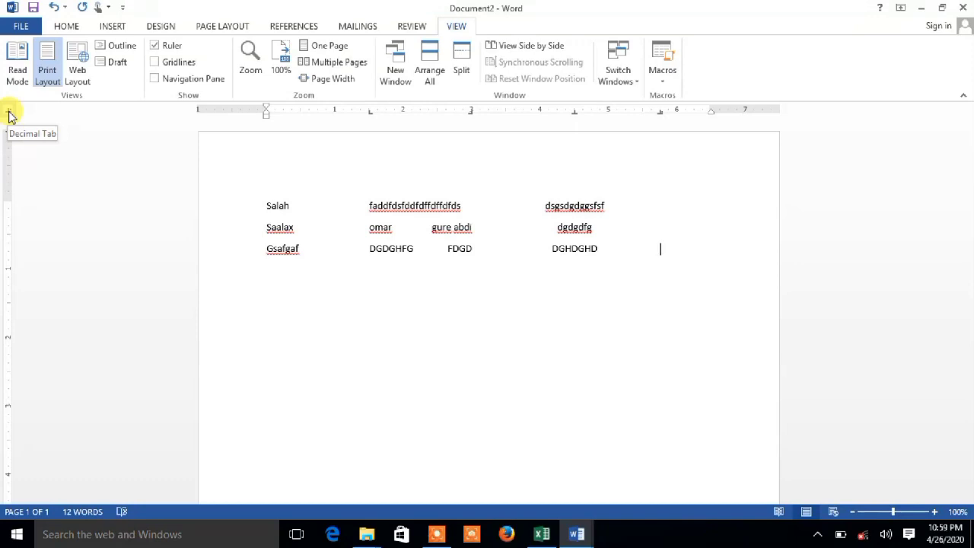
# Enter 3500.33 at the decimal tab stop on the third line.
pyautogui.press('Tab')
pyautogui.write('3')
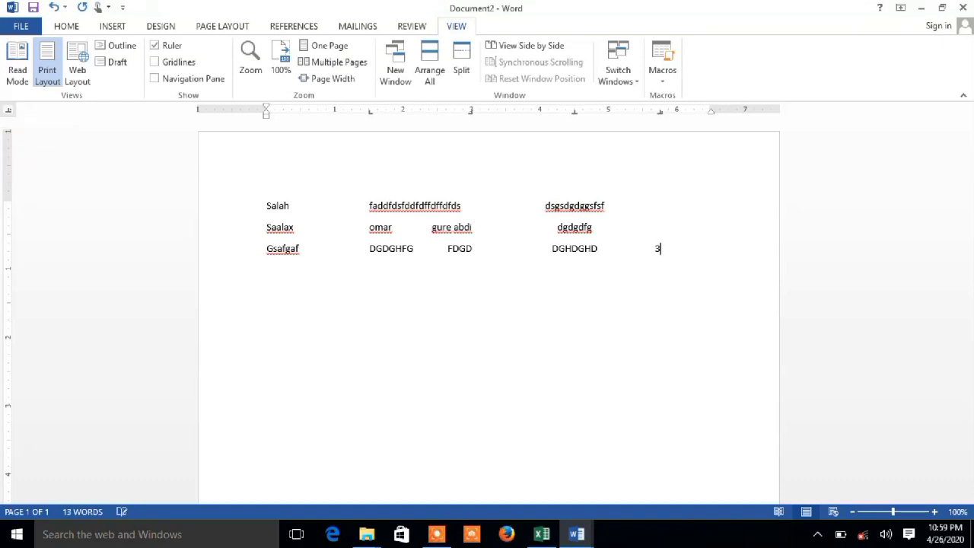
pyautogui.write('500')
pyautogui.write('0')
pyautogui.write('.')
pyautogui.hotkey('ctrl', 'BackSpace')
pyautogui.write('35')
pyautogui.write('00')
# Start a fourth line and enter 4600043433.5656 at its decimal tab stop.
pyautogui.press('Return')
pyautogui.press('Tab')
pyautogui.press('Tab')
pyautogui.press('Tab')
pyautogui.press('Tab')
pyautogui.write('4600')
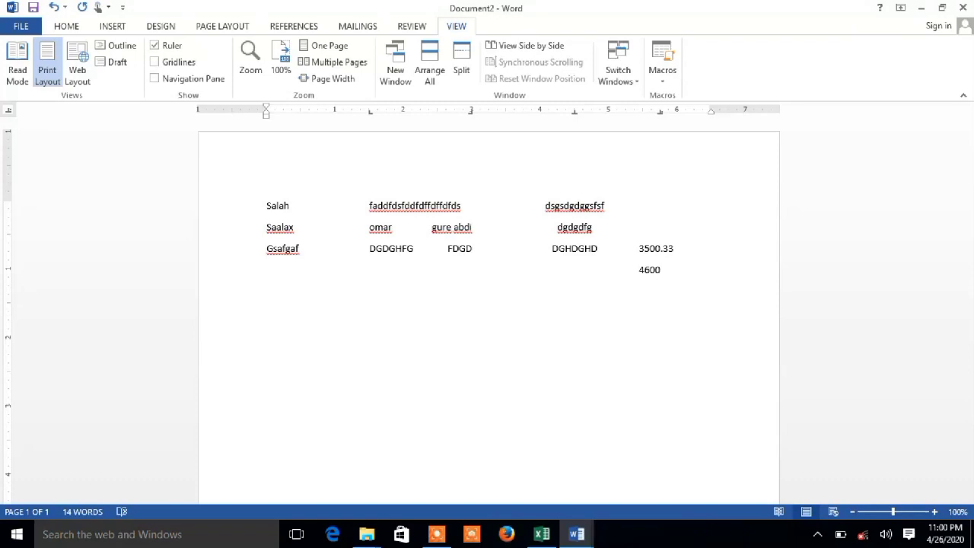
pyautogui.write('043433.5656')
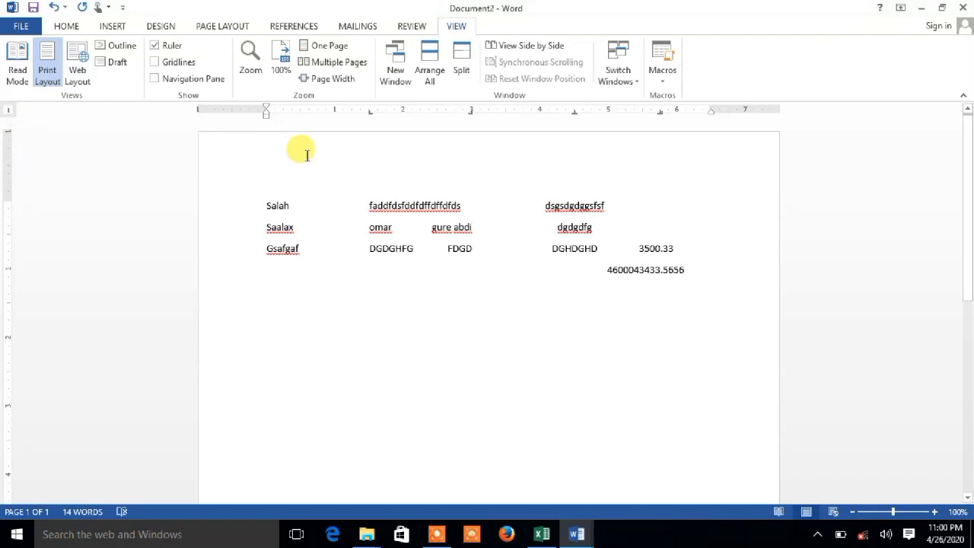
# Set a bar tab stop at about 2.25 on the ruler and delete the stray "DGH" typed behind the number.
pyautogui.click(420, 111)
pyautogui.write('DGH')
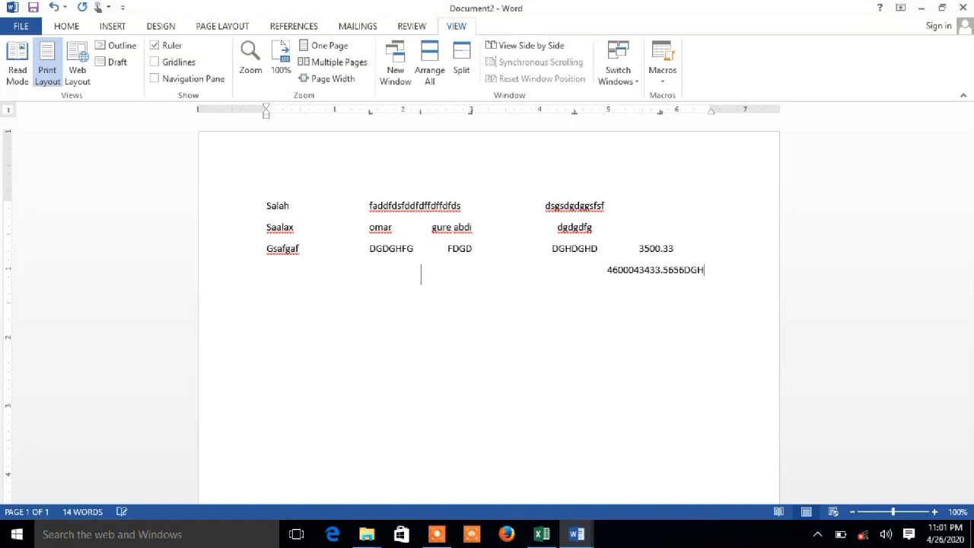
pyautogui.press('BackSpace')
pyautogui.press('BackSpace')
pyautogui.press('BackSpace')
# Add a line with "XGDFGHDFGDSF D", "HJDSGDGD", "CHDSHGHG", "SDHHGFD" and "HJFHJFG" at successive tab stops, followed by several blank lines.
pyautogui.press('Return')
pyautogui.write('XGDFGHDFGDSF D')
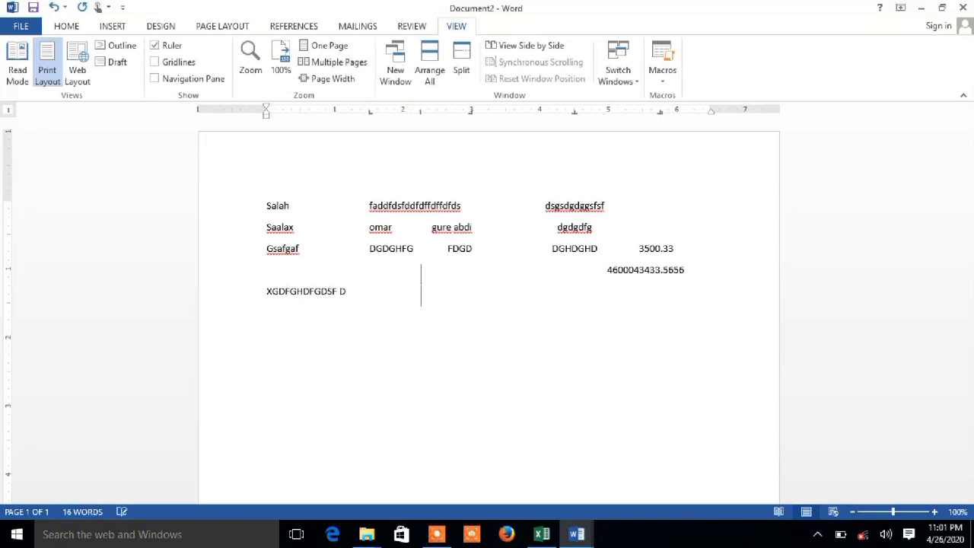
pyautogui.press('Tab')
pyautogui.write('HJDSGDGD')
pyautogui.press('Tab')
pyautogui.write('CHDSHGHG')
pyautogui.press('Tab')
pyautogui.write('SDHHGFD')
pyautogui.press('Tab')
pyautogui.write('HJFHJFG')
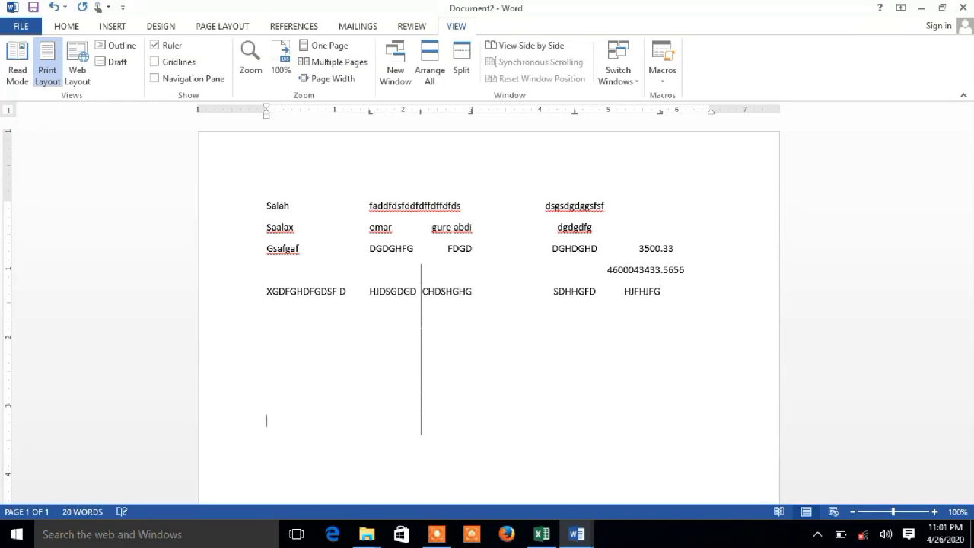
pyautogui.press('Return')
pyautogui.press('Return')
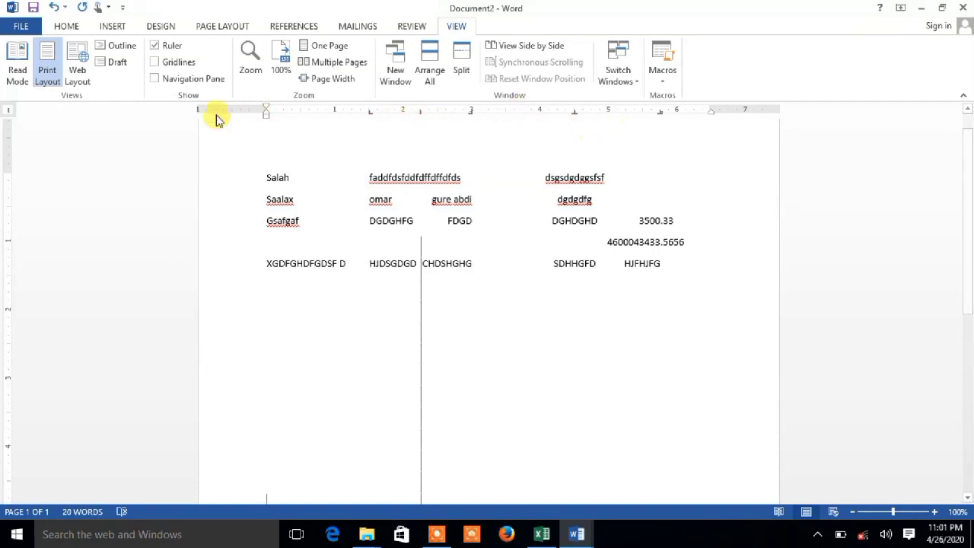
# Apply dotted leader 2 to the 1.5" left tab stop of the current blank line in the Tabs settings.
pyautogui.click(61, 26)
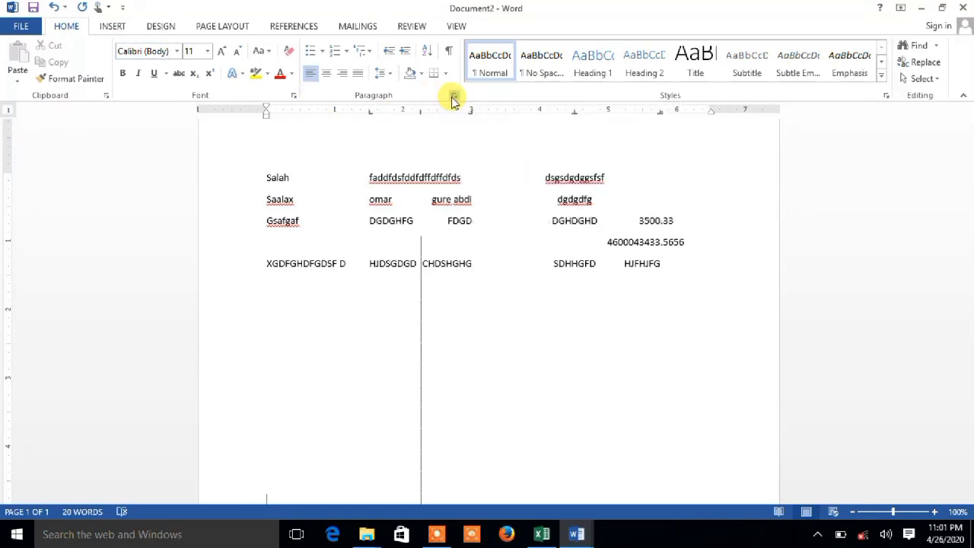
pyautogui.click(452, 97)
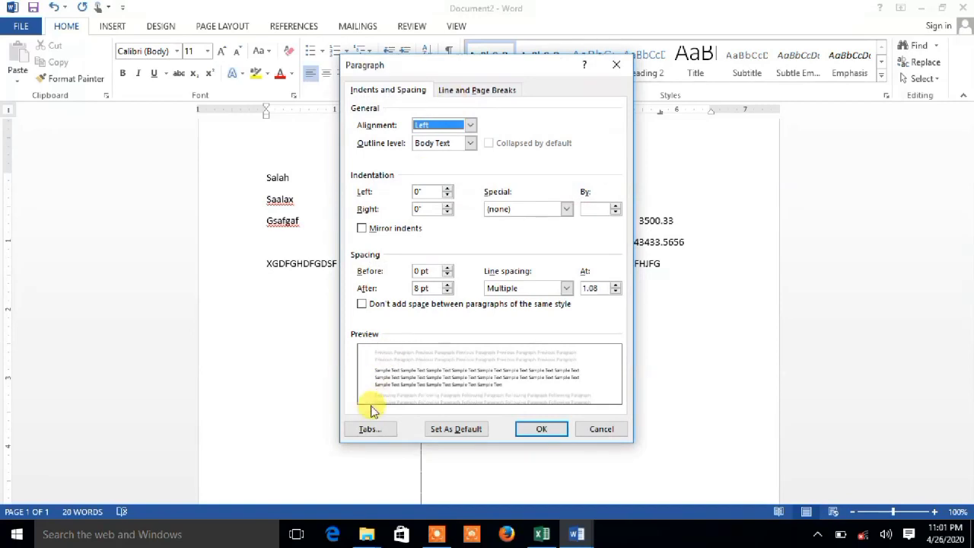
pyautogui.click(370, 429)
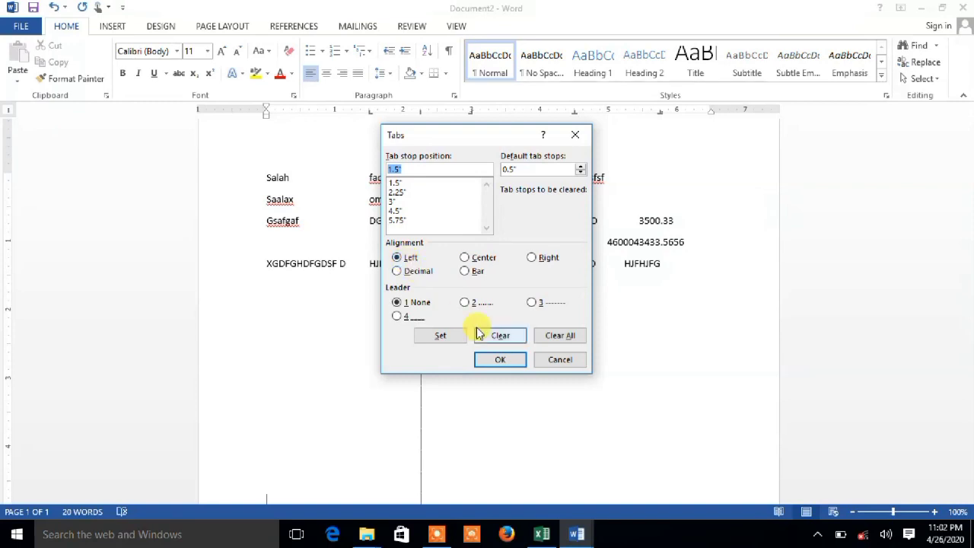
pyautogui.click(466, 303)
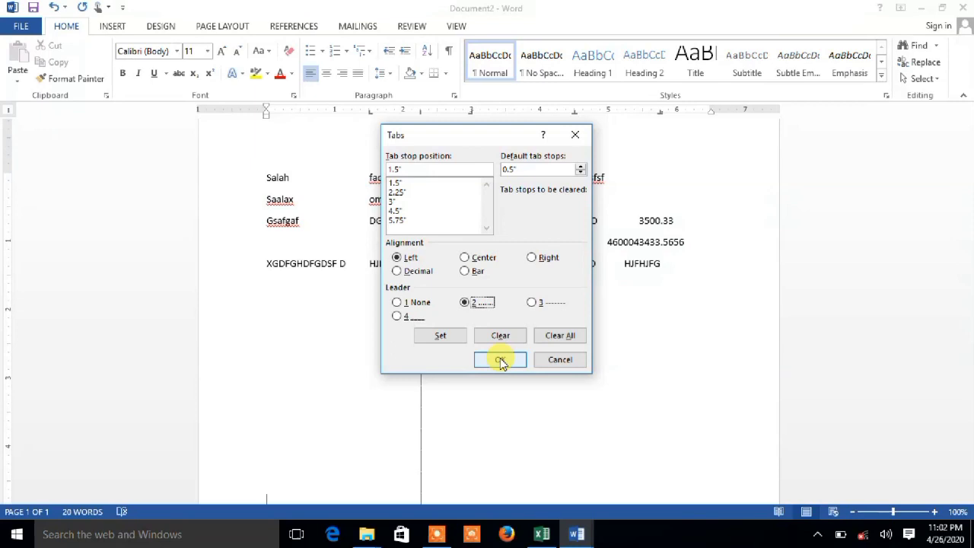
pyautogui.click(440, 335)
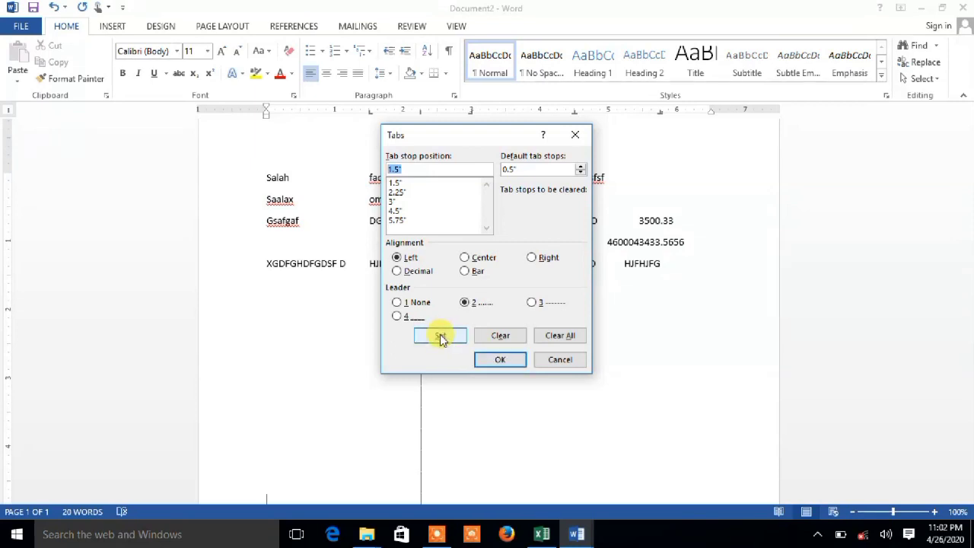
pyautogui.click(493, 361)
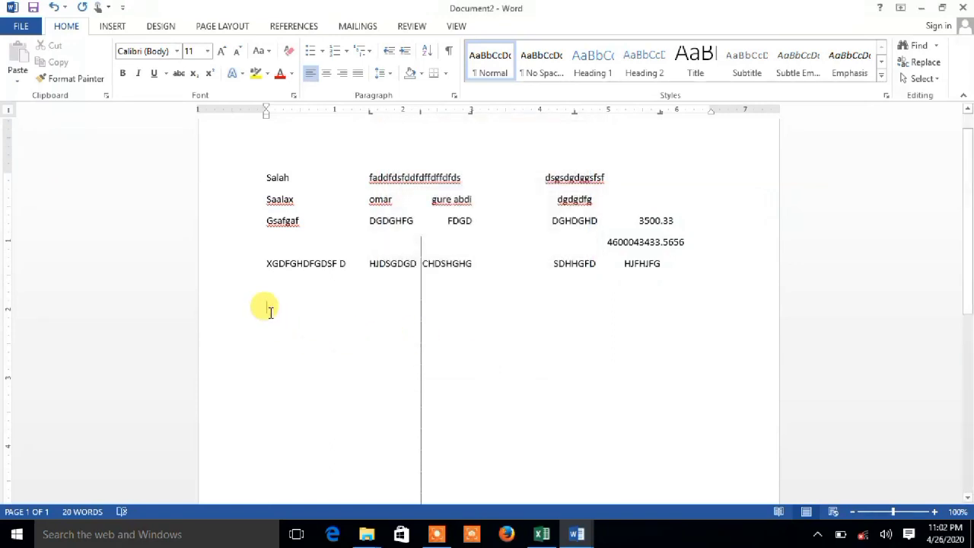
# Enter "DGDGDSG" and "SD" below the filled rows, and "DGFS" and "DHDS" on a blank line near the end of the document.
pyautogui.write('DGDGDSG SD')
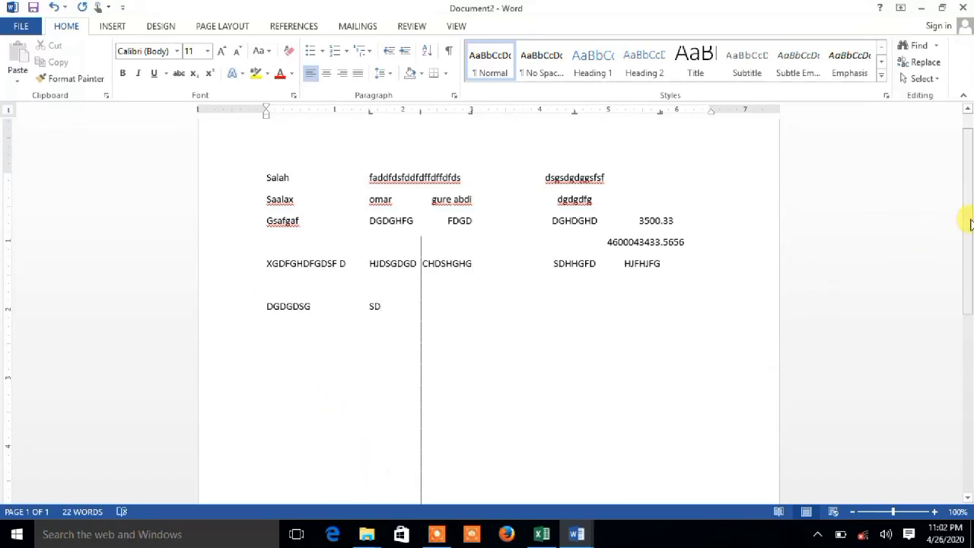
pyautogui.moveTo(967, 221); pyautogui.dragTo(951, 343)
pyautogui.click(343, 237)
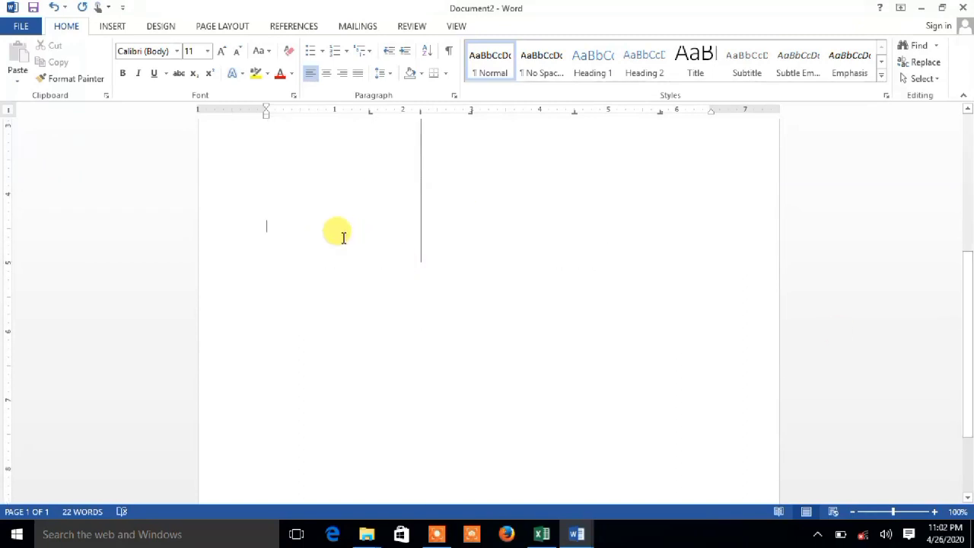
pyautogui.write('DGFS')
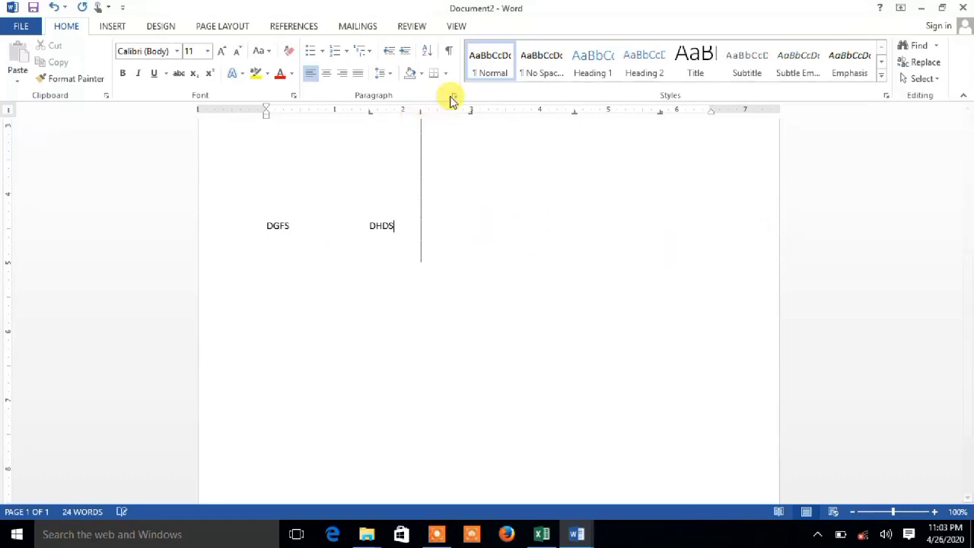
# Apply dotted leader 2 to the 1.5" tab stop of the "DGFS" line.
pyautogui.click(449, 97)
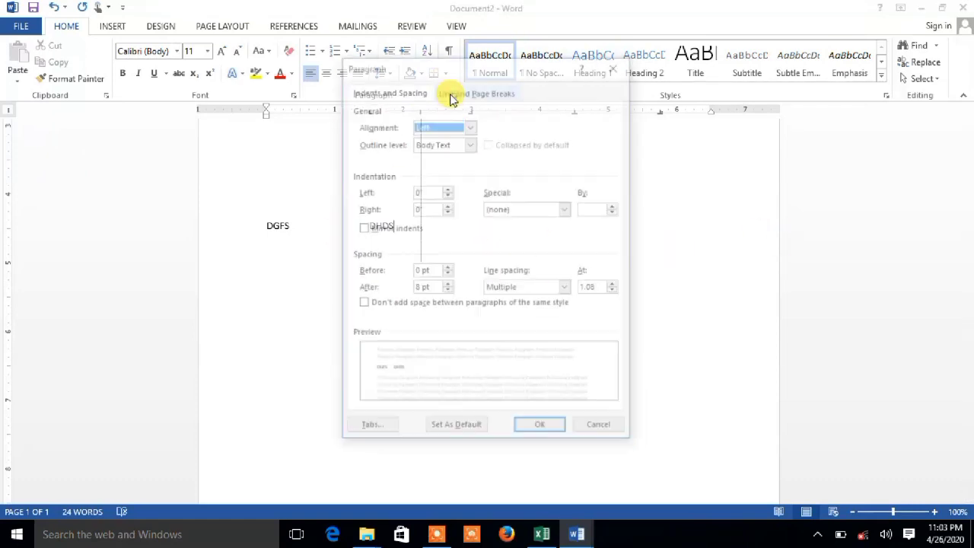
pyautogui.click(368, 430)
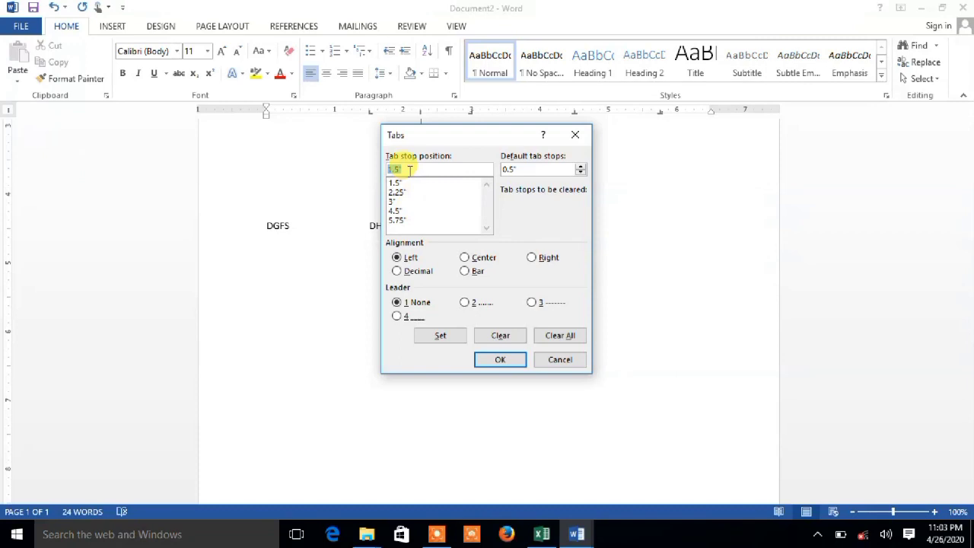
pyautogui.click(475, 303)
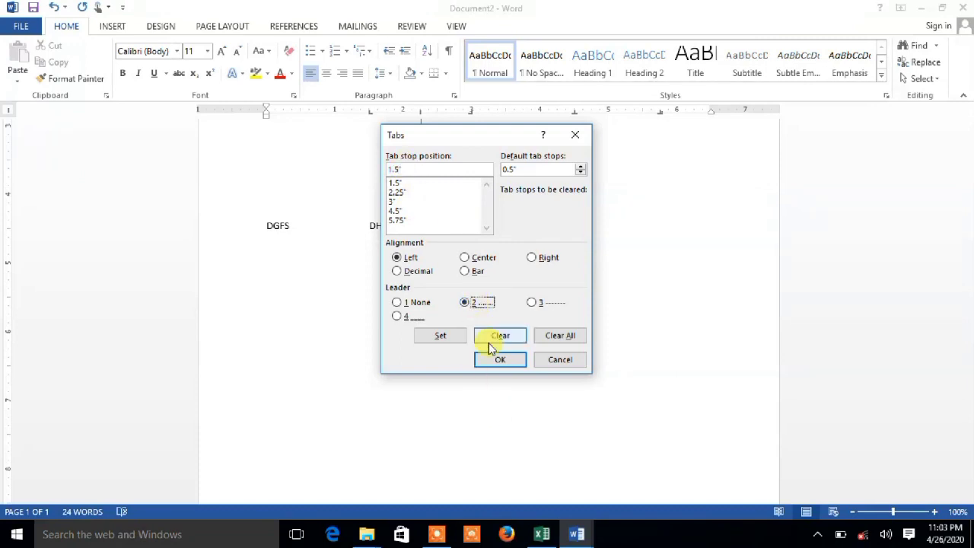
pyautogui.click(500, 359)
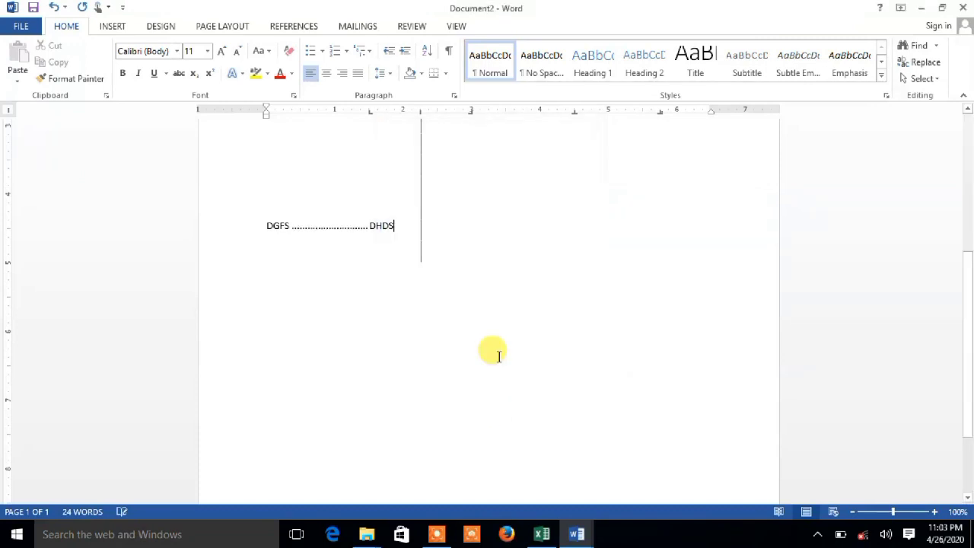
# Add a line below with "DGDAS" and, at the dotted-leader tab stop, "SDDSG".
pyautogui.press('Return')
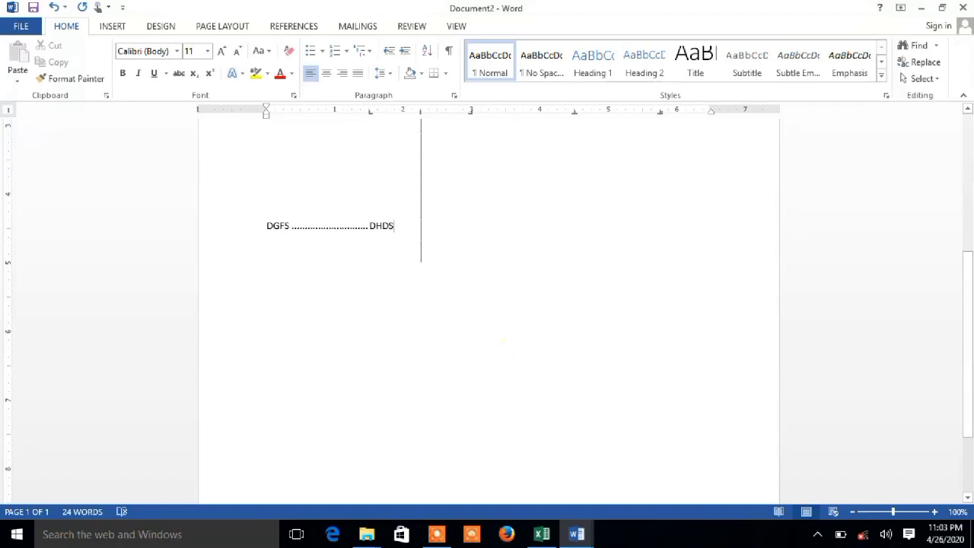
pyautogui.write('DGDAS')
pyautogui.press('Tab')
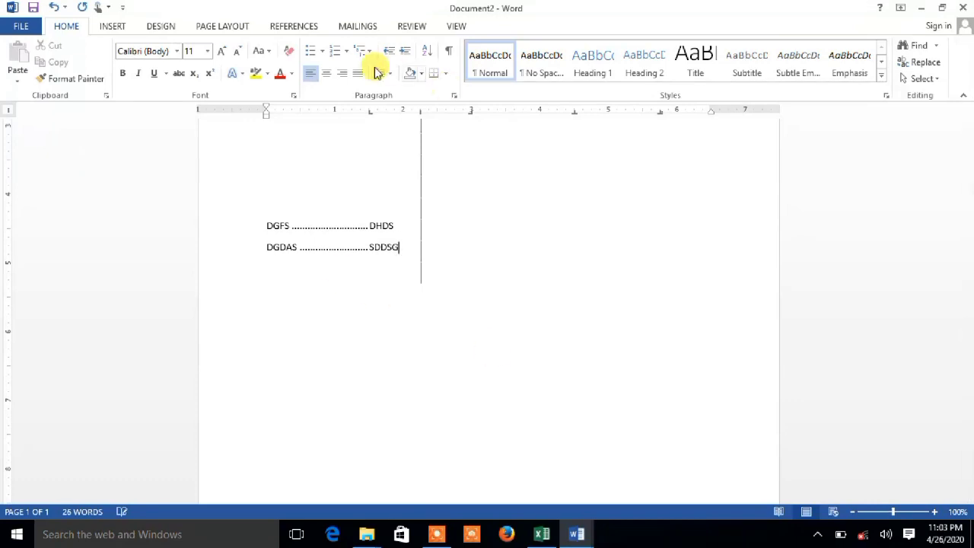
# Apply dashed leader 3 to the 3" right tab stop and extend the "DGDAS" line with "GHFGFH" and "GHFHGF" at the further tab stops.
pyautogui.click(454, 95)
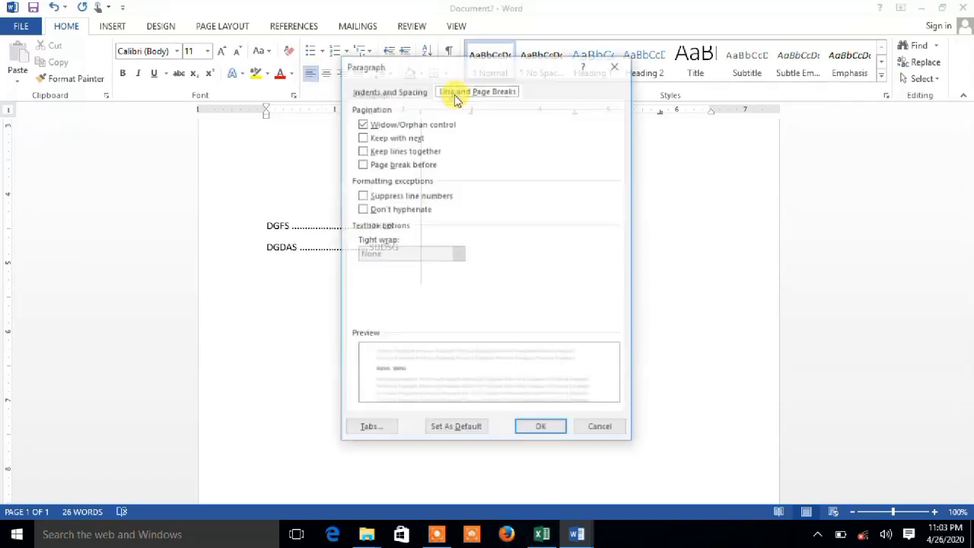
pyautogui.click(365, 427)
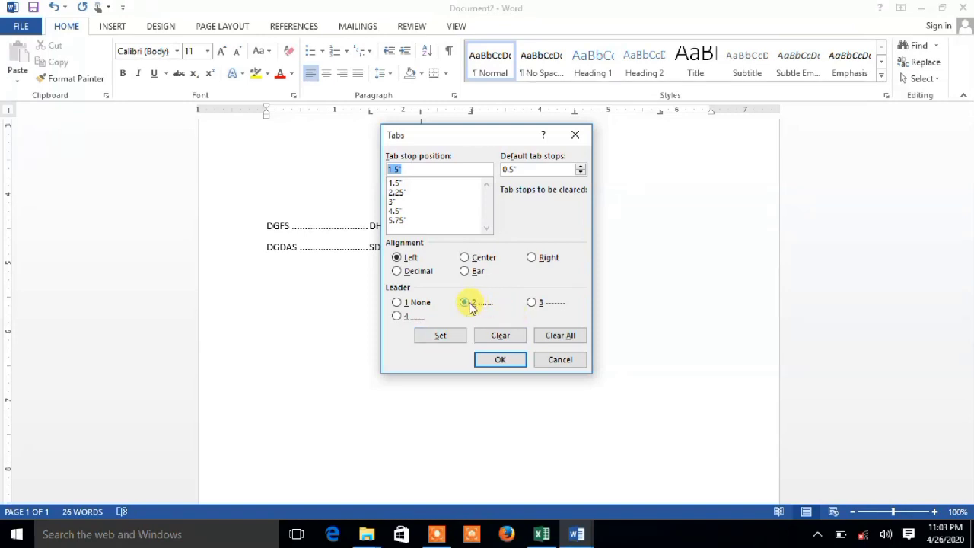
pyautogui.click(391, 192)
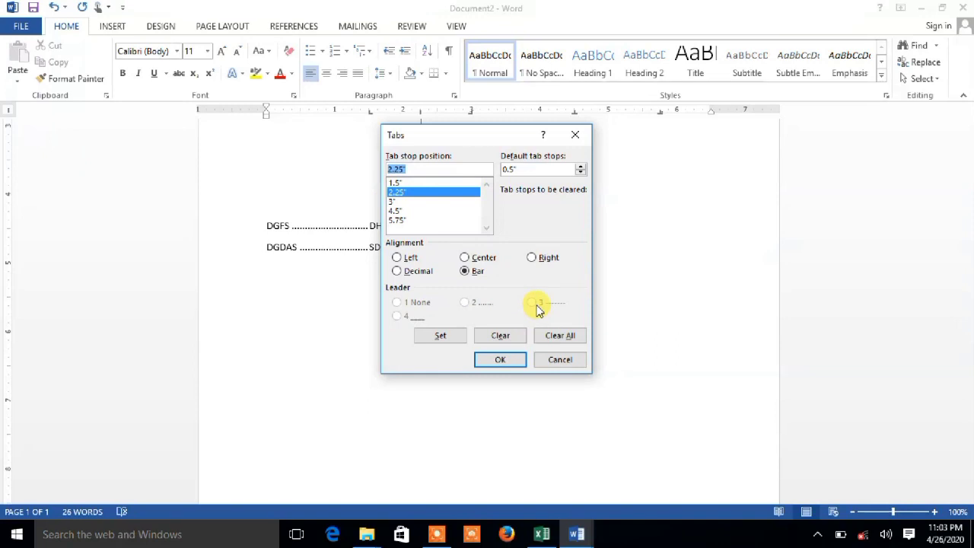
pyautogui.click(391, 201)
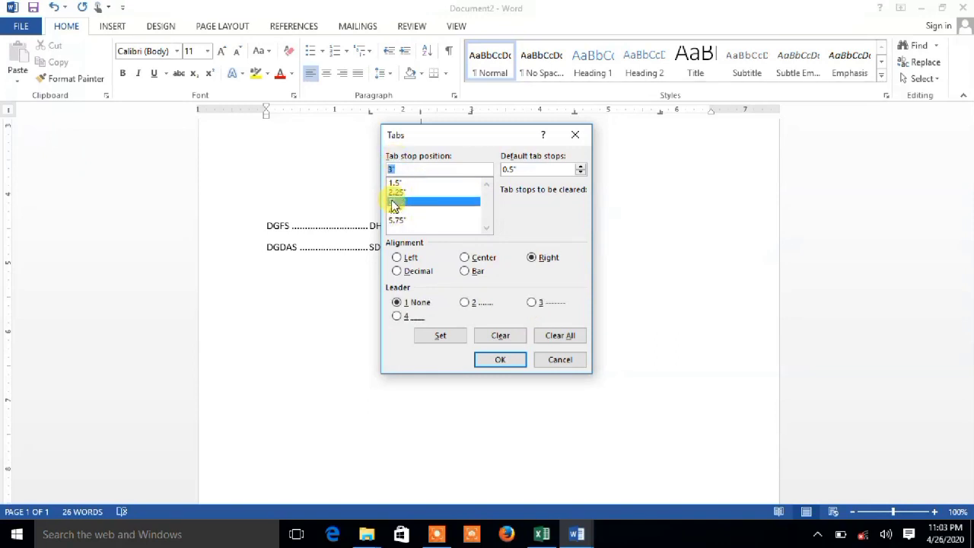
pyautogui.click(531, 302)
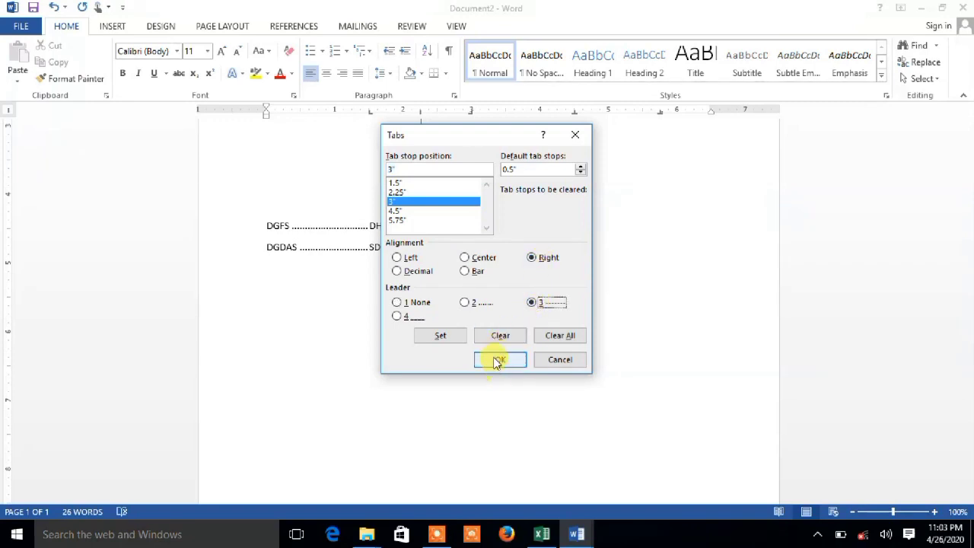
pyautogui.click(495, 361)
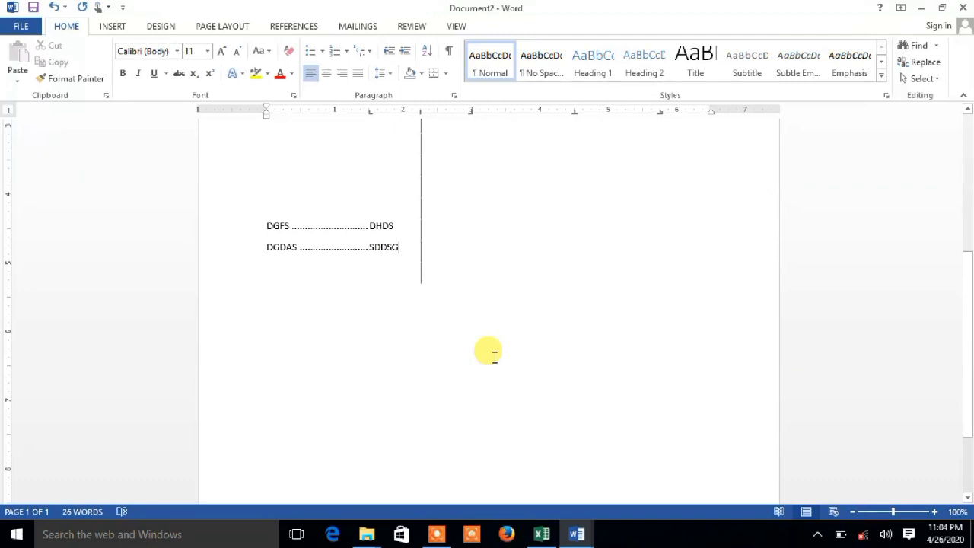
pyautogui.press('Tab')
pyautogui.write('GHFG')
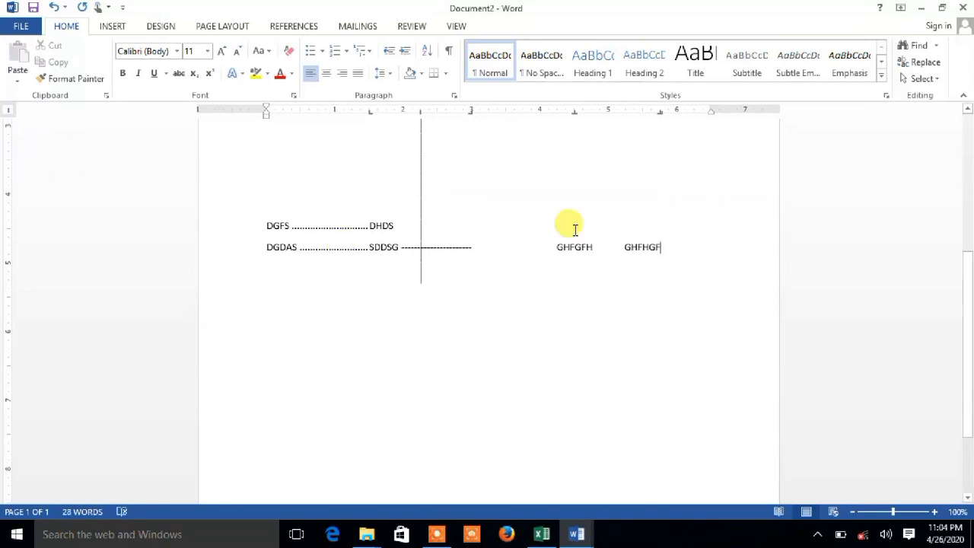
pyautogui.scroll(6, 943, 186)
pyautogui.scroll(-2, 946, 187)
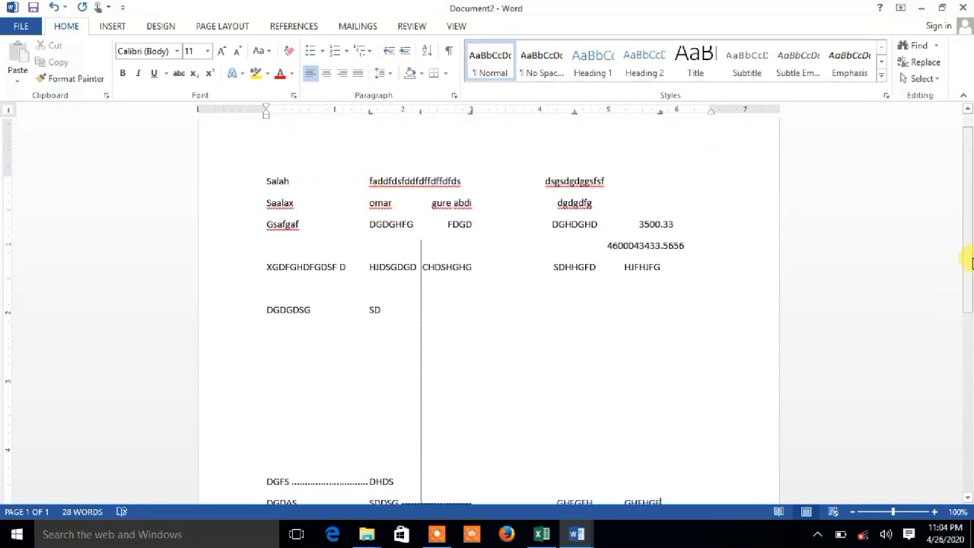
pyautogui.scroll(1, 965, 228)
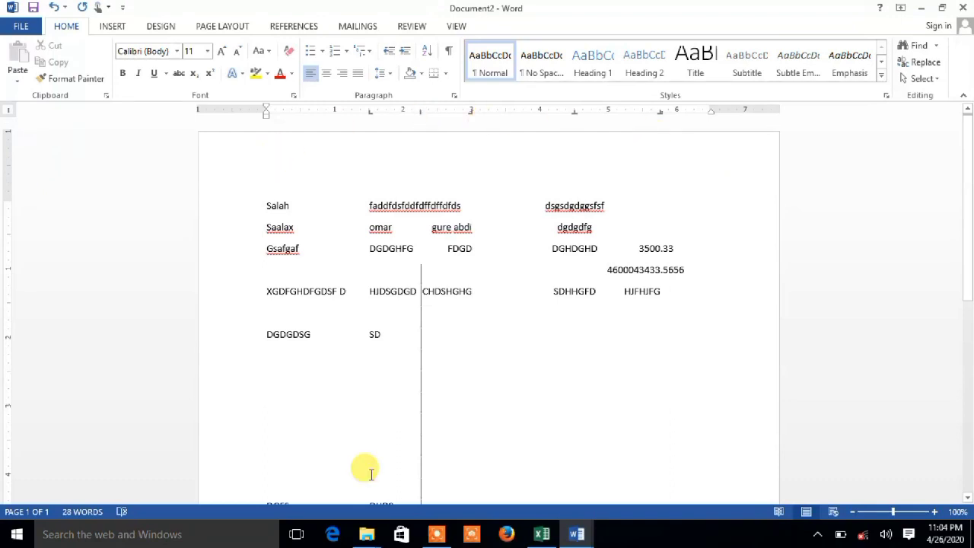
# Create a new blank document and set a centered tab stop at 4" with underline leader 4.
pyautogui.hotkey('ctrl', 'n')
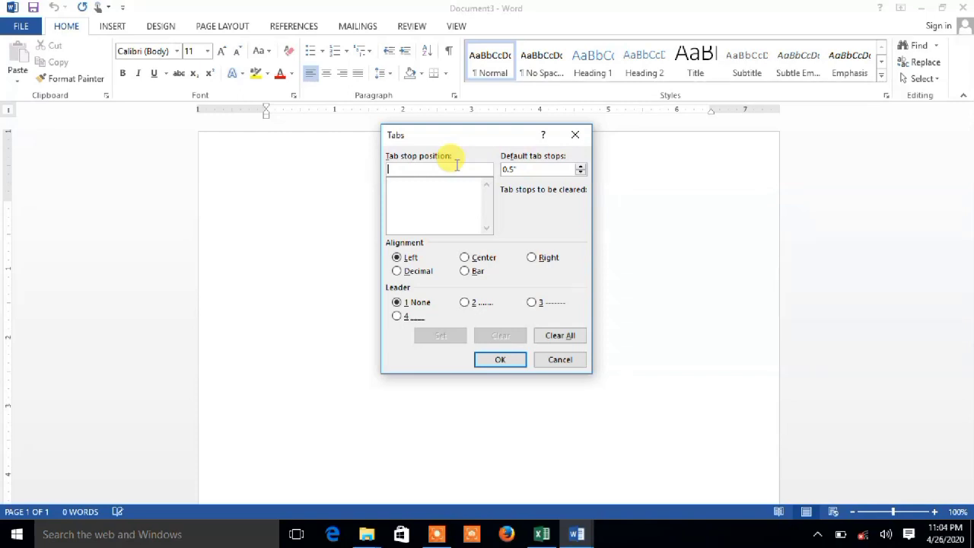
pyautogui.write('4')
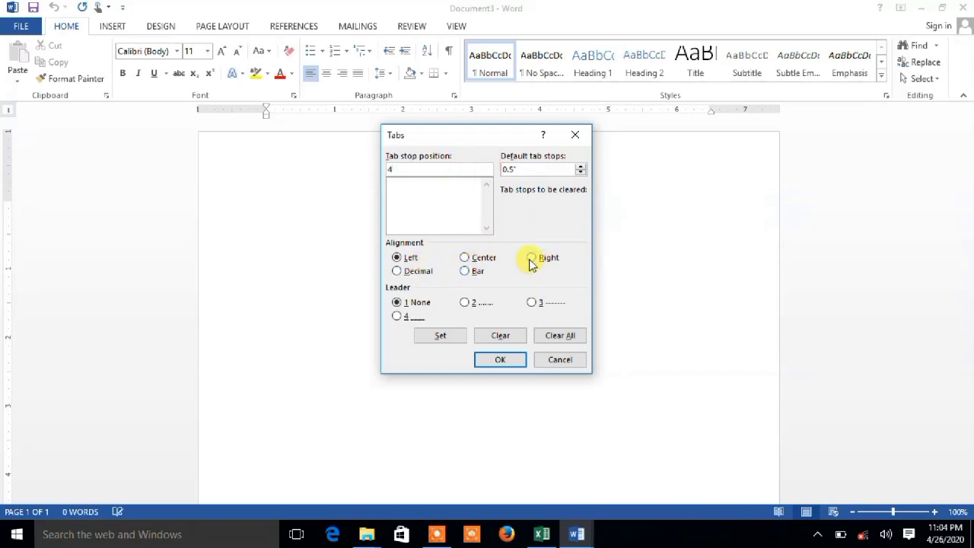
pyautogui.click(465, 258)
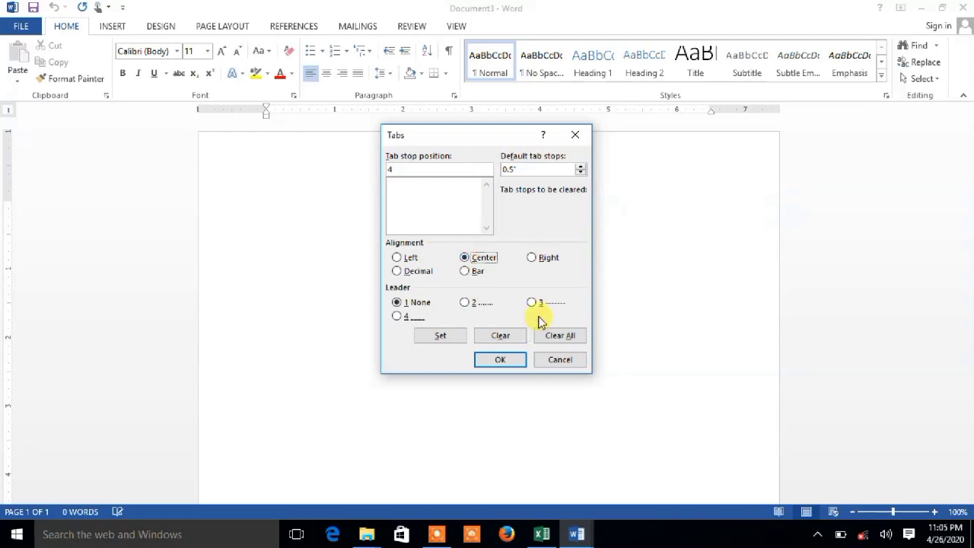
pyautogui.click(398, 318)
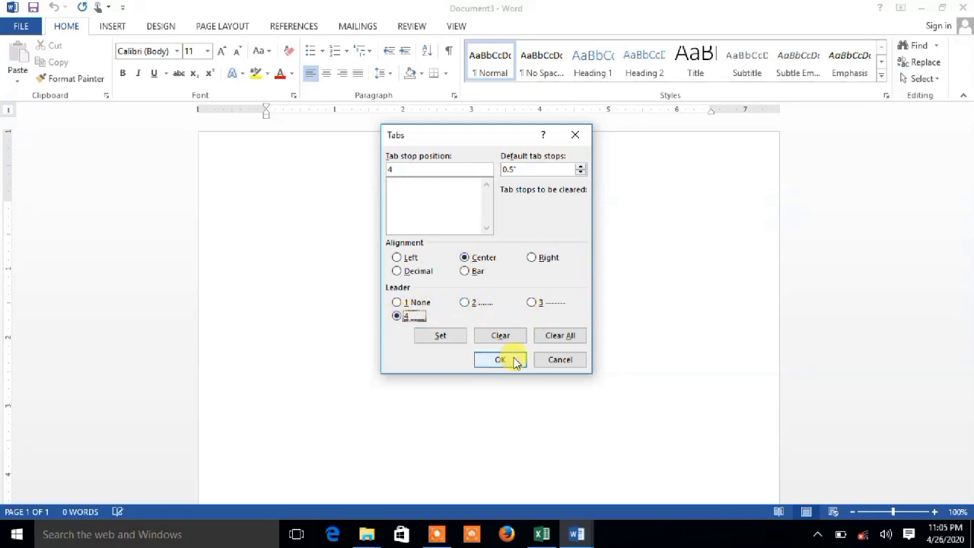
pyautogui.click(441, 337)
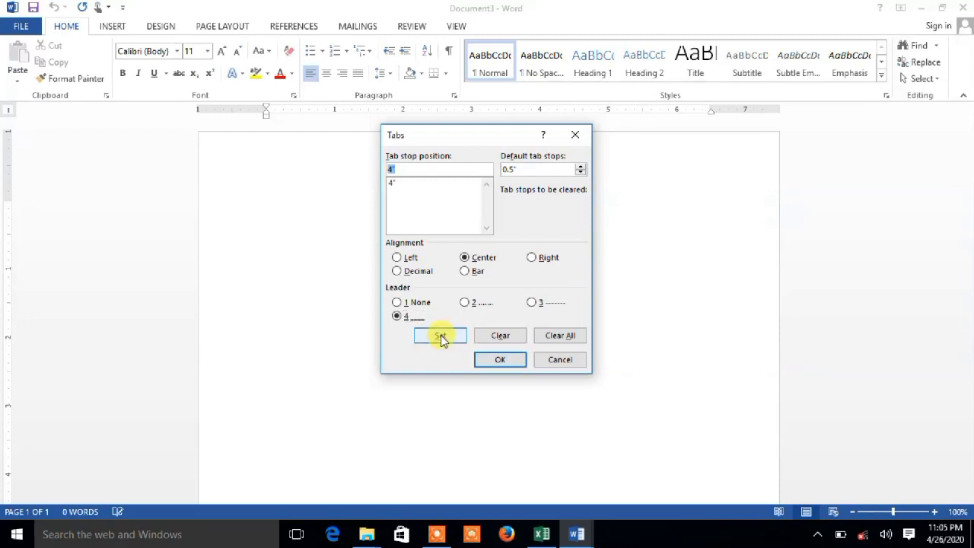
pyautogui.click(504, 361)
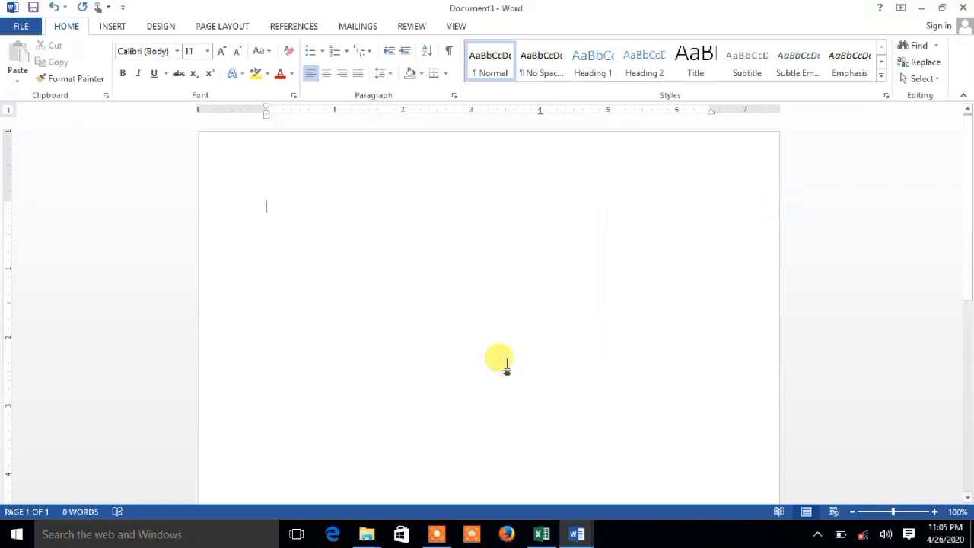
# Start a numbered list with the item "FILL THE SPACES" followed by an underlined blank reaching the 4" tab stop.
pyautogui.write('1')
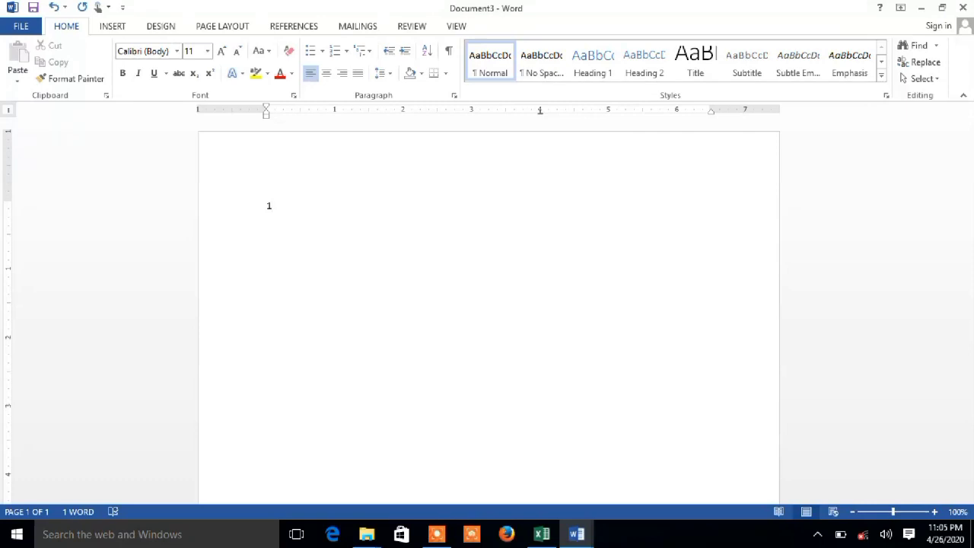
pyautogui.write('. ')
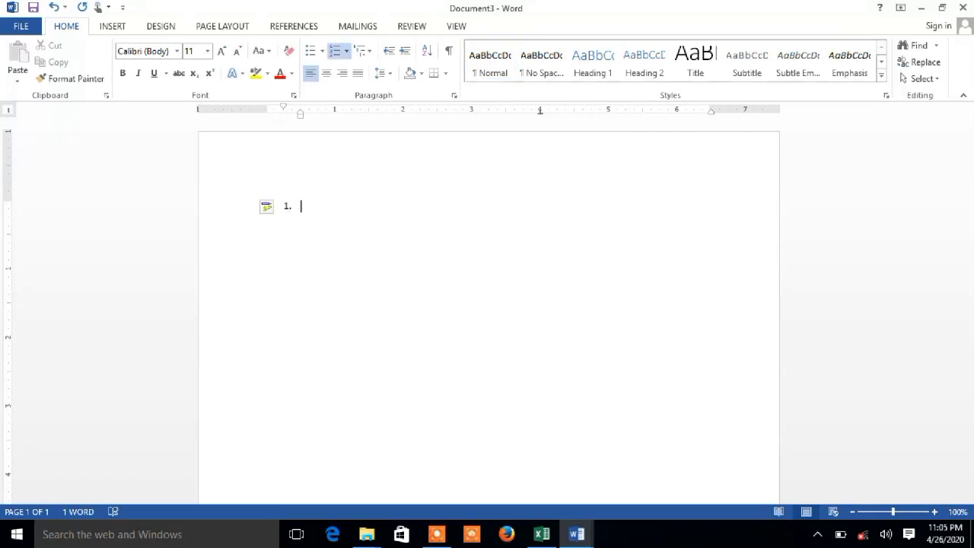
pyautogui.write('FiLL THE')
pyautogui.press('BackSpace')
pyautogui.write('SPACES')
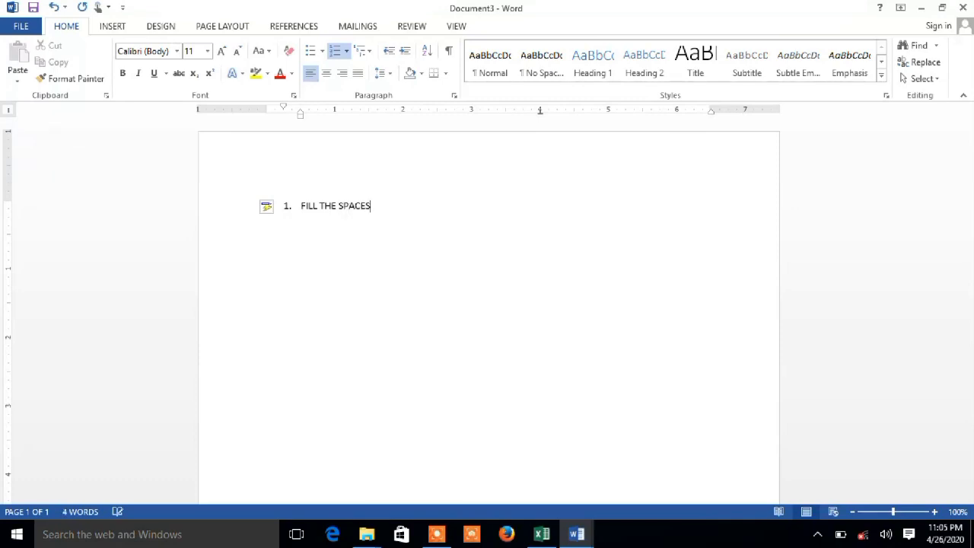
pyautogui.write('________________________________')
pyautogui.press('Return')
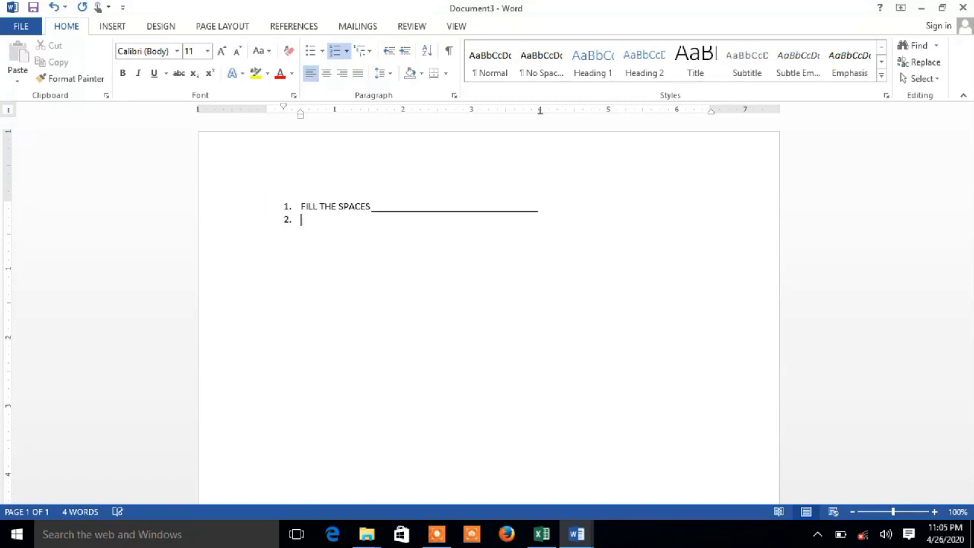
# Add "WE" as the second top-level numbered item, followed by an underlined blank reaching the 4" tab stop.
pyautogui.press('Tab')
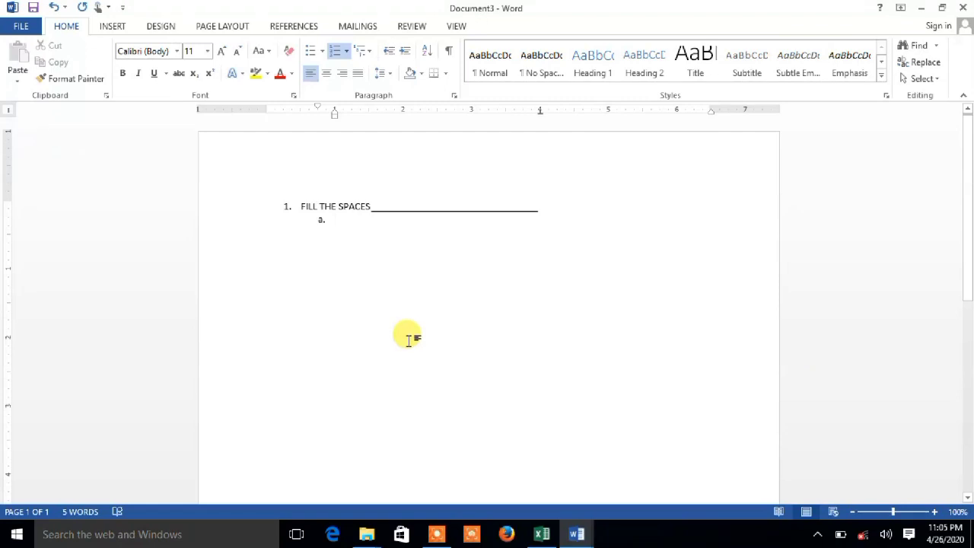
pyautogui.hotkey('shift', 'Tab')
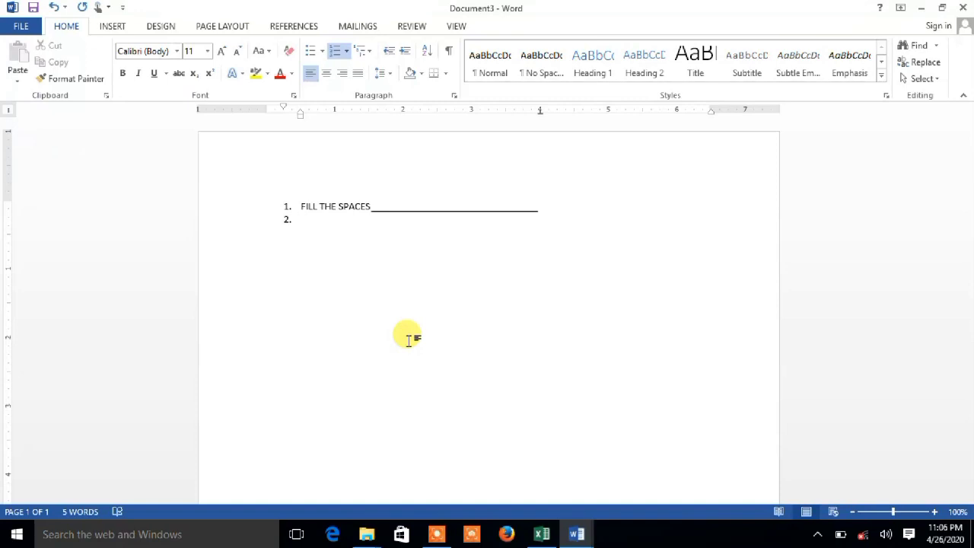
pyautogui.write('W')
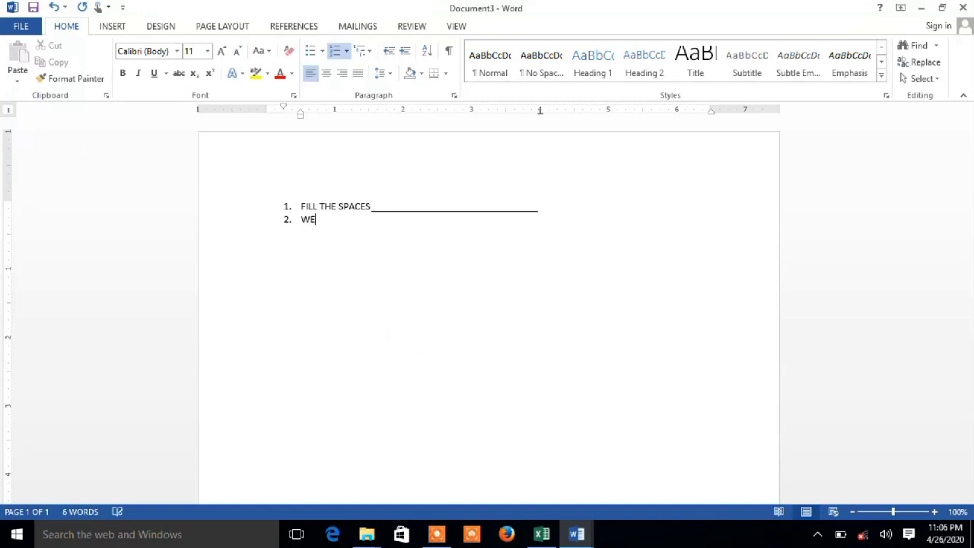
pyautogui.write('E')
pyautogui.press('Tab')
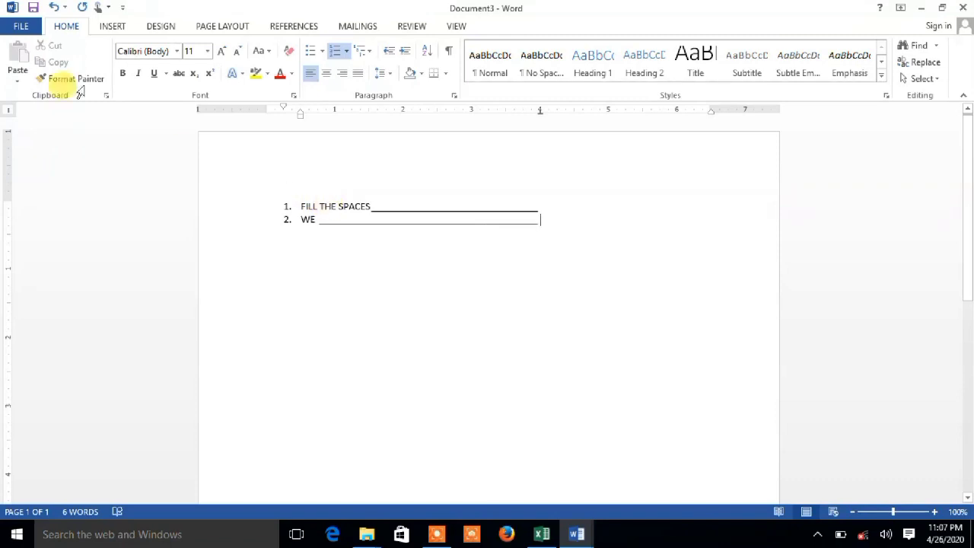
# Save the document as a Word Document named "FILL THE SPACES" in the Documents folder.
pyautogui.click(33, 9)
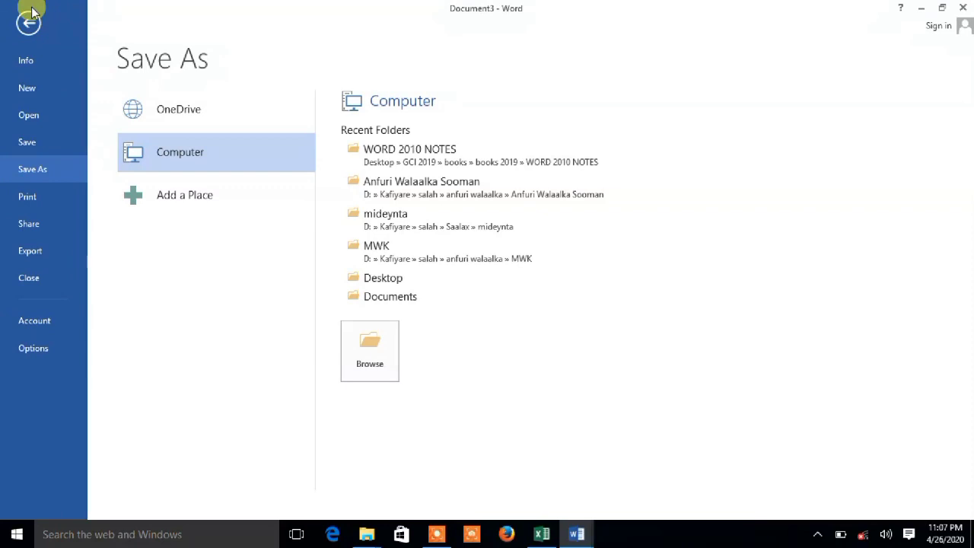
pyautogui.click(28, 151)
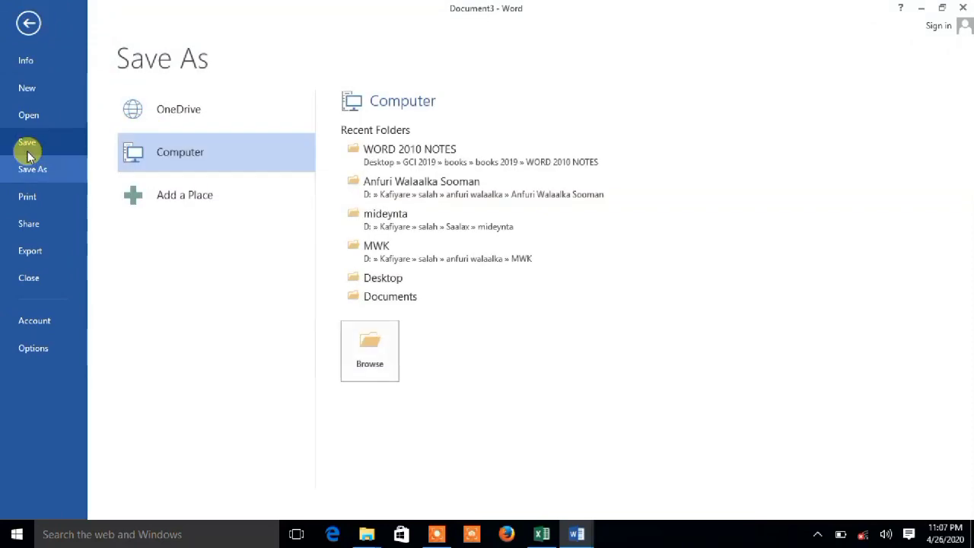
pyautogui.click(372, 351)
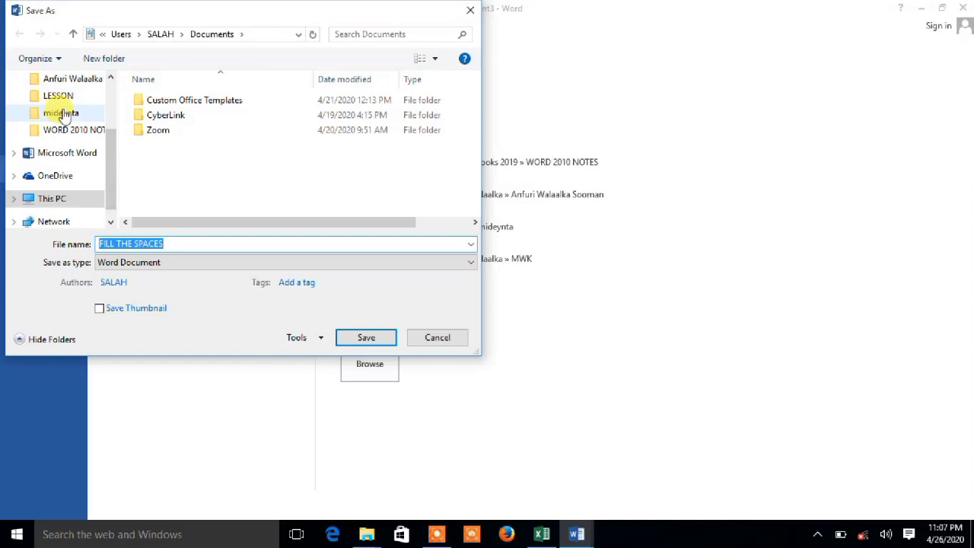
pyautogui.moveTo(112, 185); pyautogui.dragTo(118, 125)
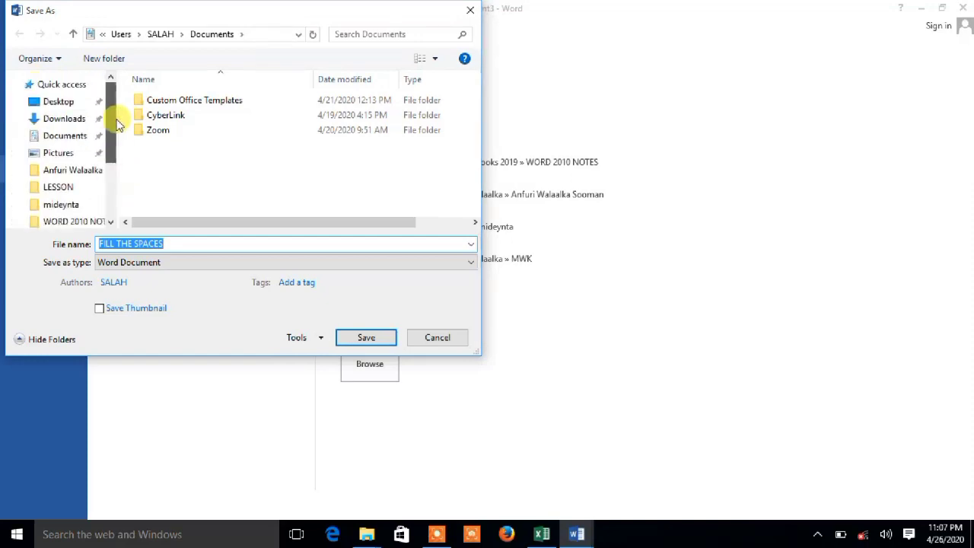
pyautogui.click(61, 140)
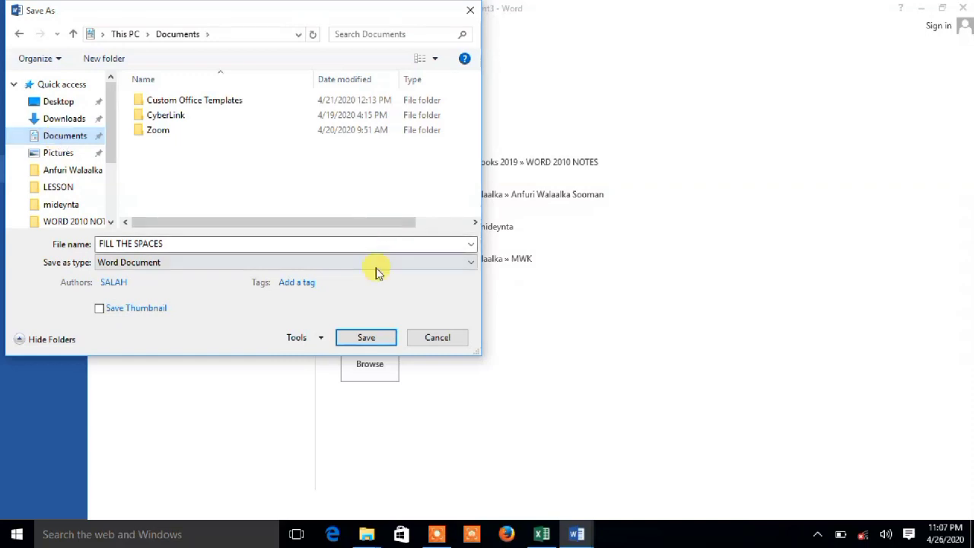
pyautogui.click(362, 340)
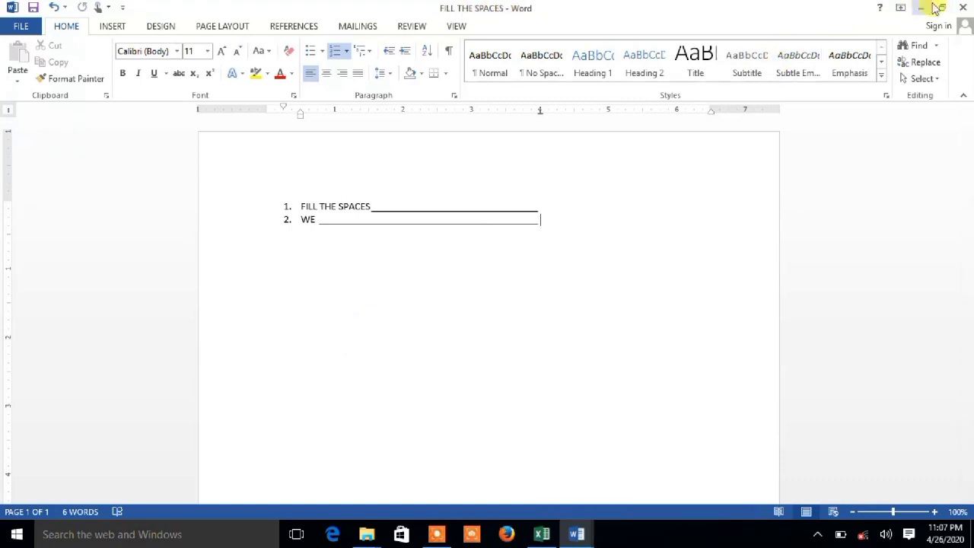
# Close the "FILL THE SPACES" document and close Document2 without saving its changes.
pyautogui.click(964, 7)
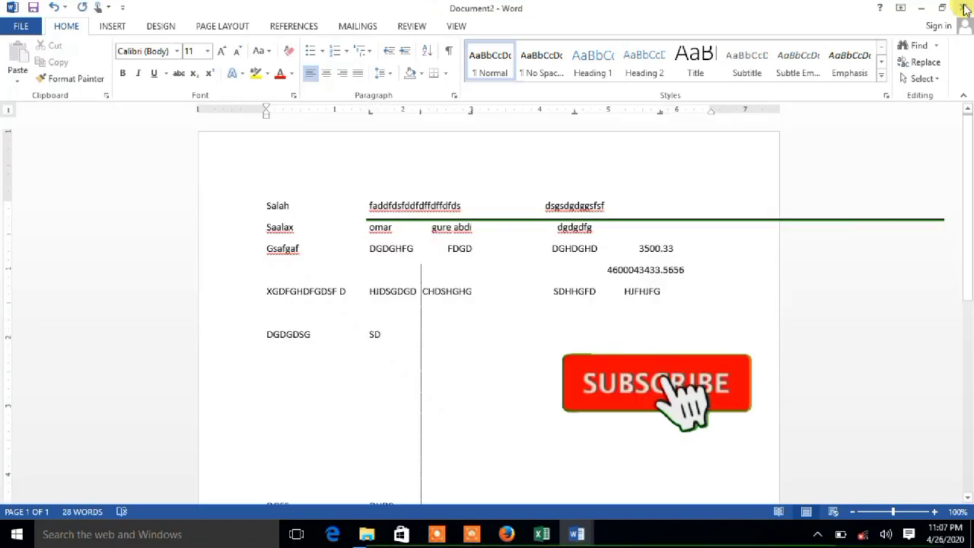
pyautogui.click(965, 8)
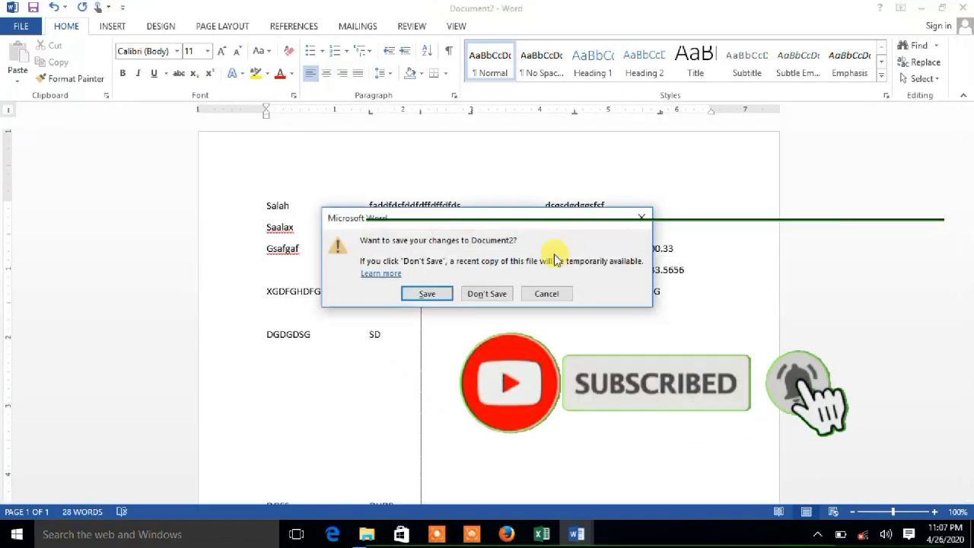
pyautogui.click(477, 293)
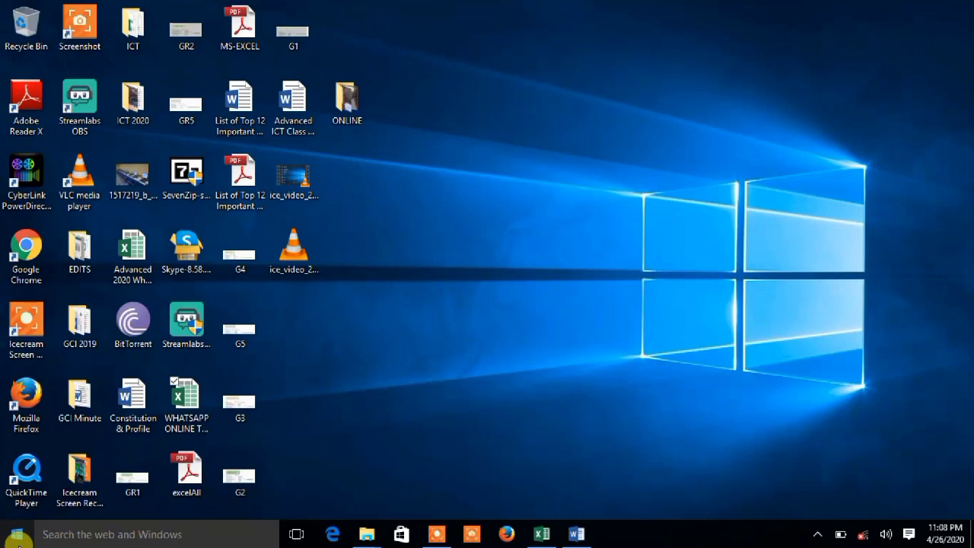
# Switch to File Explorer, open "FILL THE SPACES" from the Documents folder to check it, and close the document.
pyautogui.press('super+e')
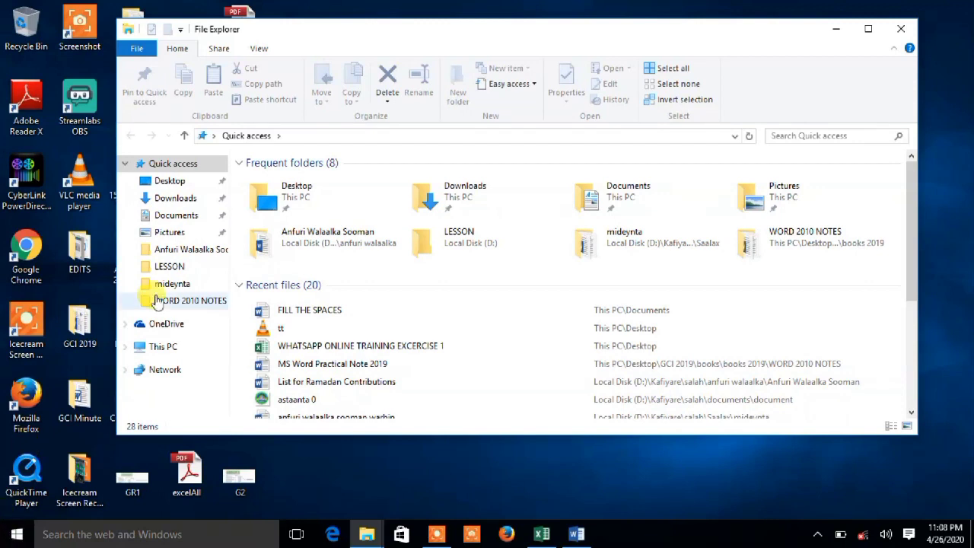
pyautogui.click(177, 217)
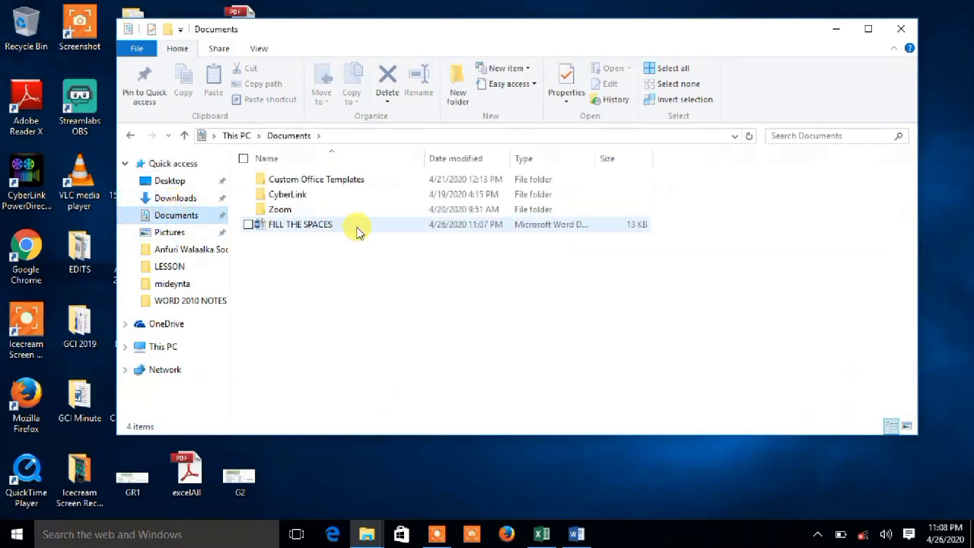
pyautogui.click(304, 228)
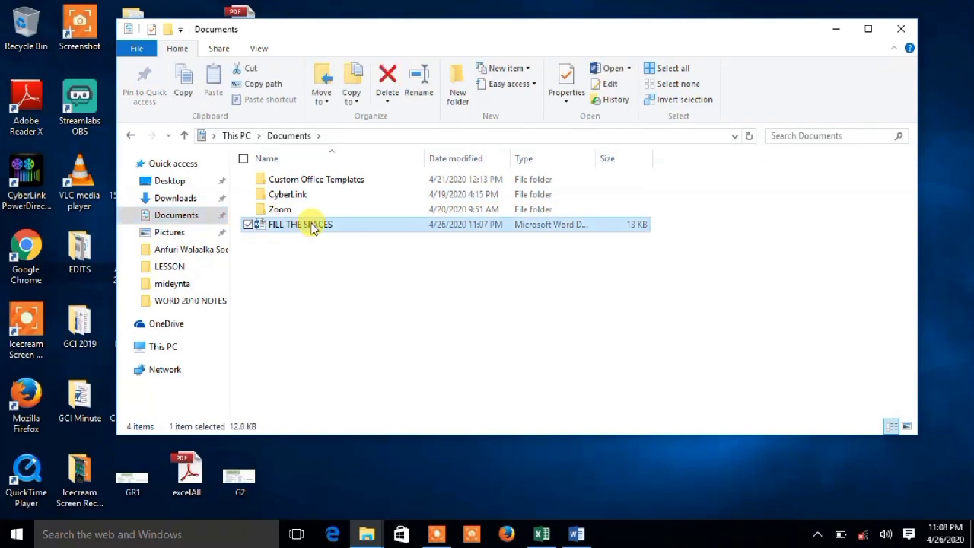
pyautogui.doubleClick(318, 225)
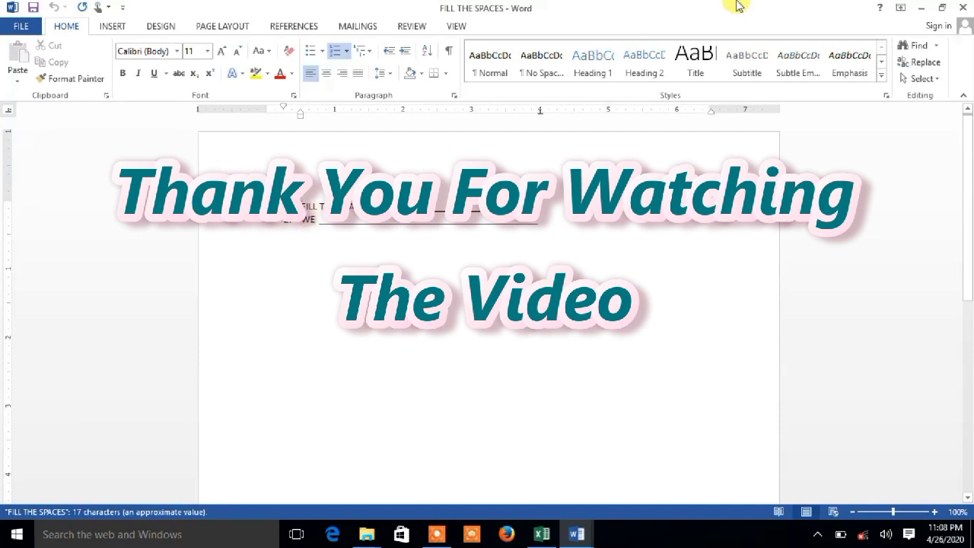
pyautogui.click(966, 7)
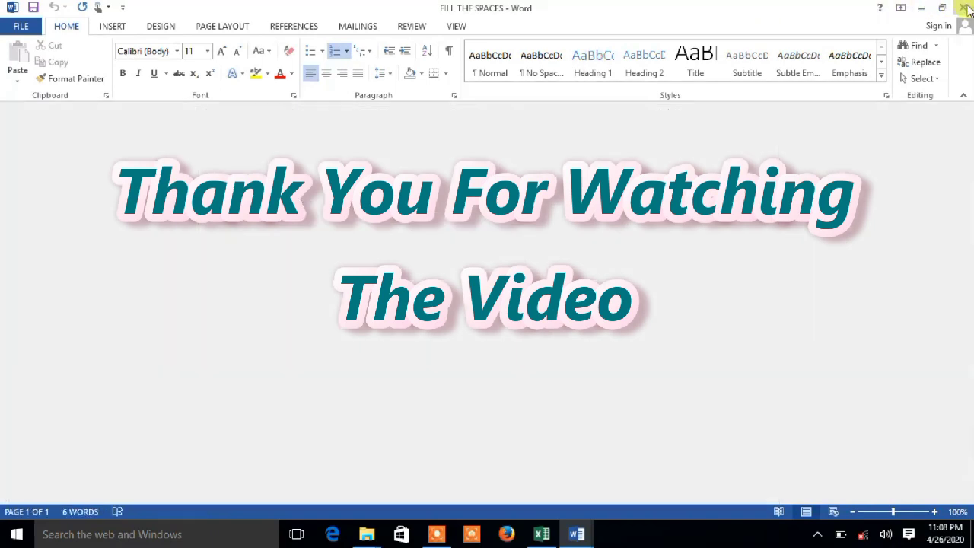